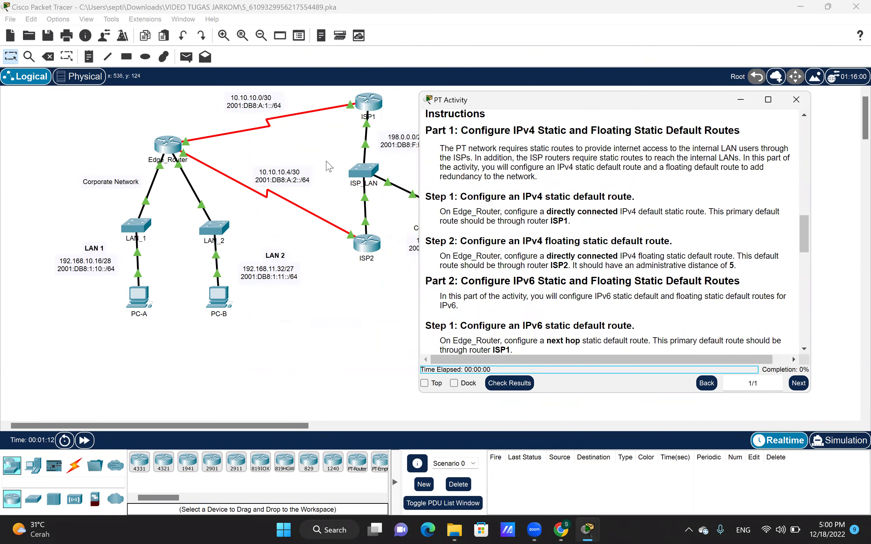
# Open the Edge_Router command line and enter privileged mode followed by global configuration mode.
pyautogui.click(166, 151)
pyautogui.click(166, 150)
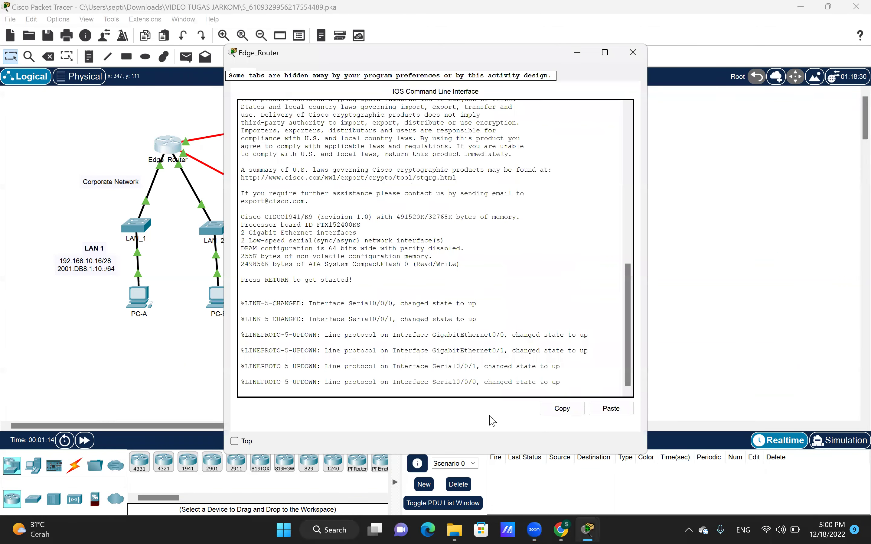
pyautogui.press('Return')
pyautogui.write('EN')
pyautogui.press('Return')
pyautogui.write('CO')
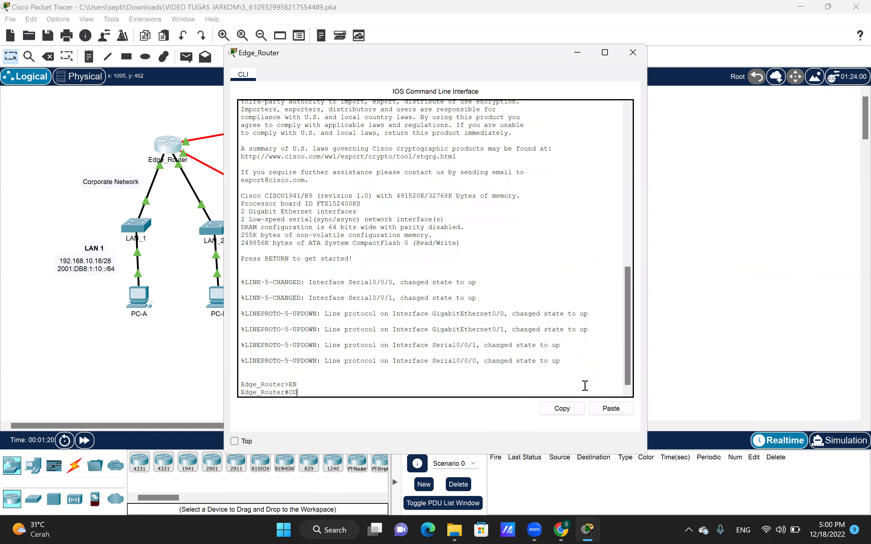
pyautogui.write('conf t')
pyautogui.press('Return')
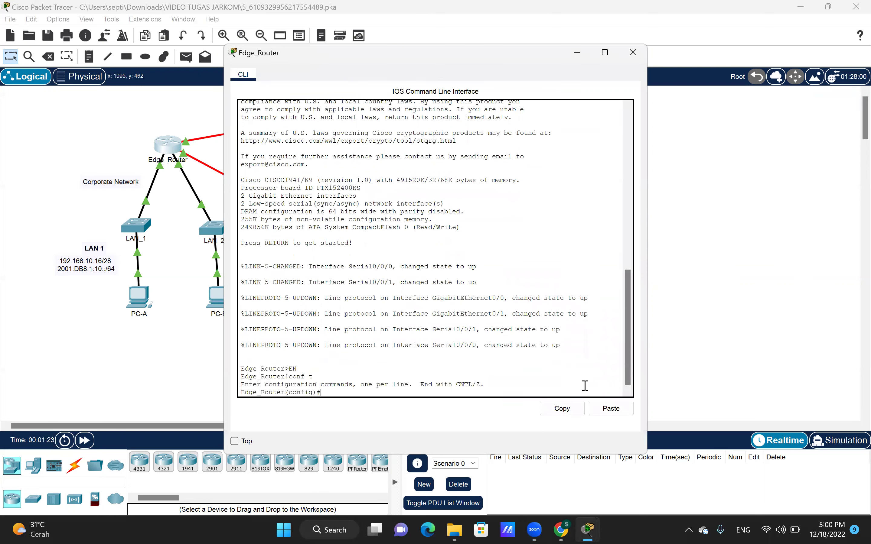
# Add two directly connected IPv4 default routes on Edge_Router, one through serial0/0/0 and one through serial0/0/1.
pyautogui.write('ip route 0.0.0.0 0.0.0.0 serial0/0/0')
pyautogui.press('Return')
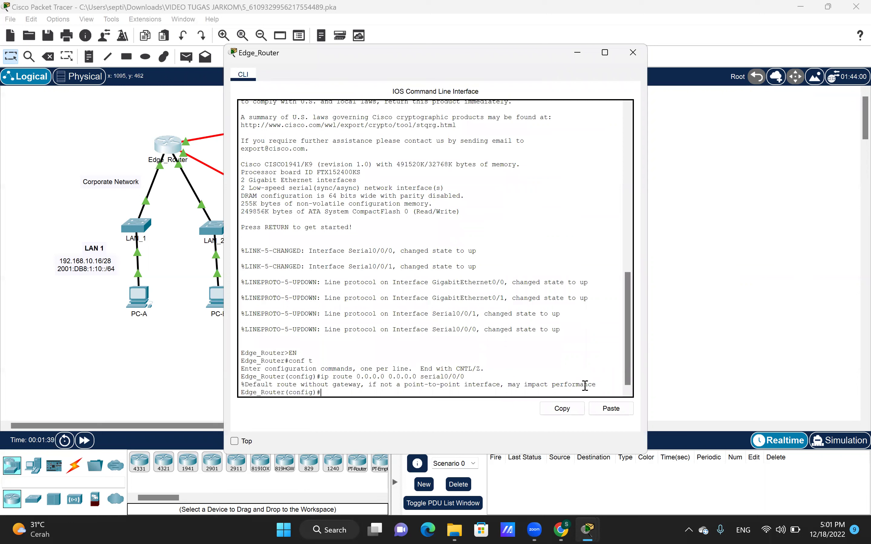
pyautogui.write('ip route 0.0.0.0 0.0.0.0 serial0/0/1')
pyautogui.press('Return')
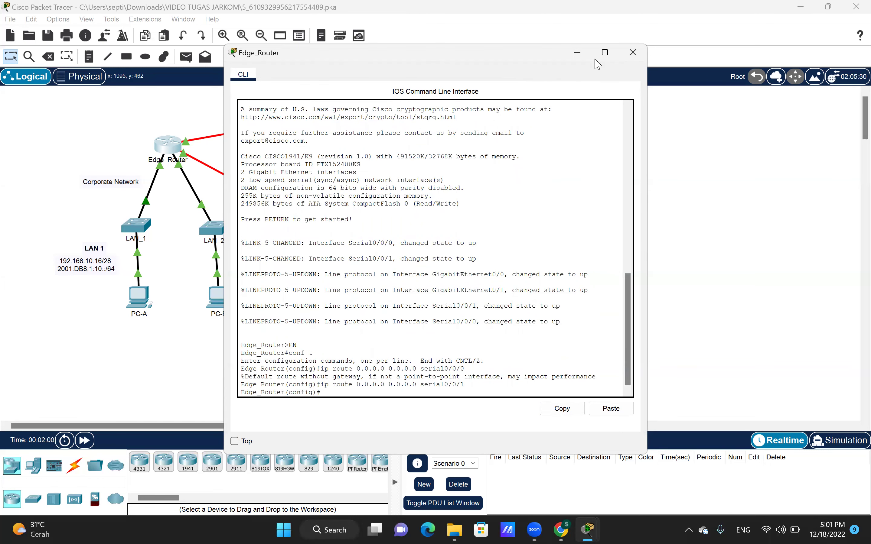
# Bring up the PT Activity instructions and place them side by side with the Edge_Router command line.
pyautogui.moveTo(559, 59); pyautogui.dragTo(595, 61)
pyautogui.moveTo(587, 530)
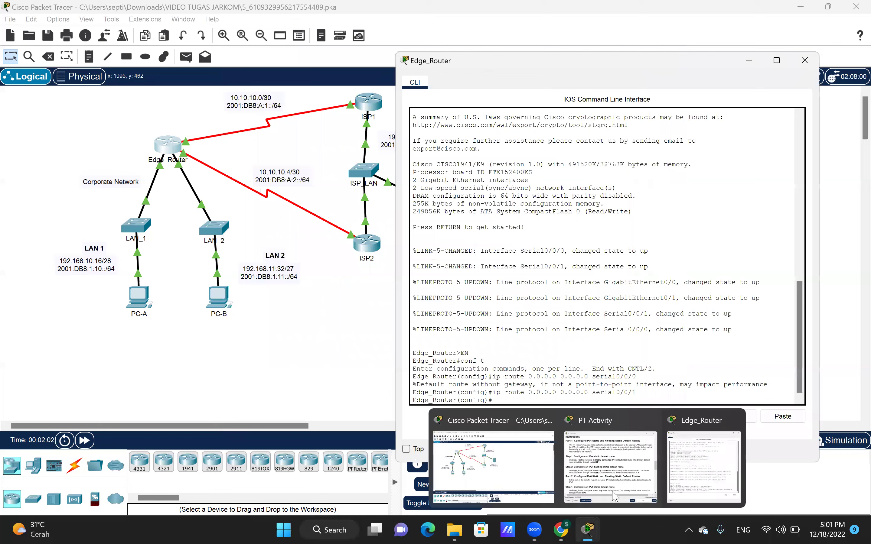
pyautogui.click(614, 494)
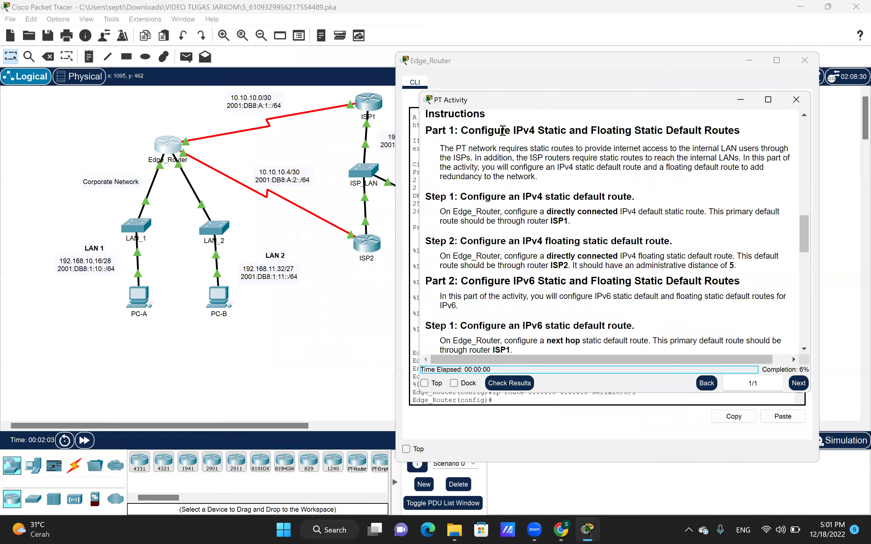
pyautogui.moveTo(517, 101); pyautogui.dragTo(111, 51)
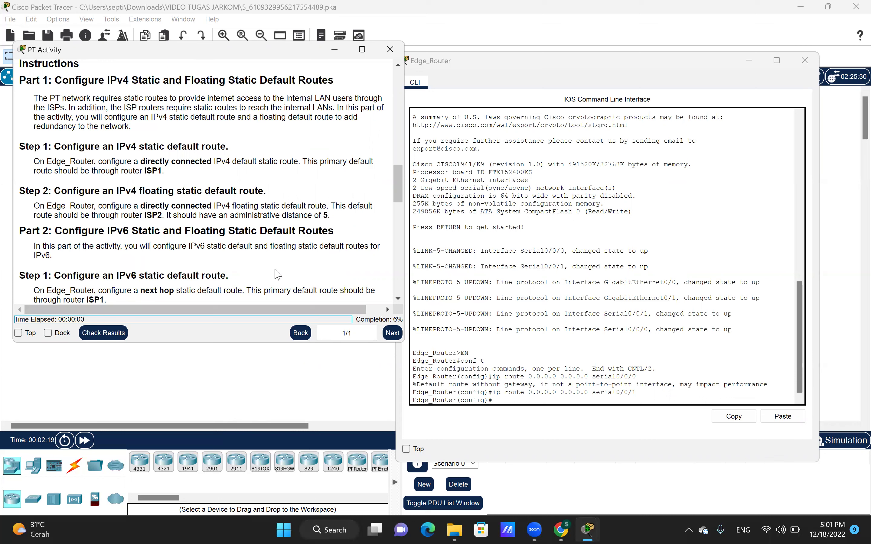
# Add an IPv6 default route ::/0 on Edge_Router with next hop 2001:db8:a:1::1.
pyautogui.click(514, 402)
pyautogui.write('ipv6')
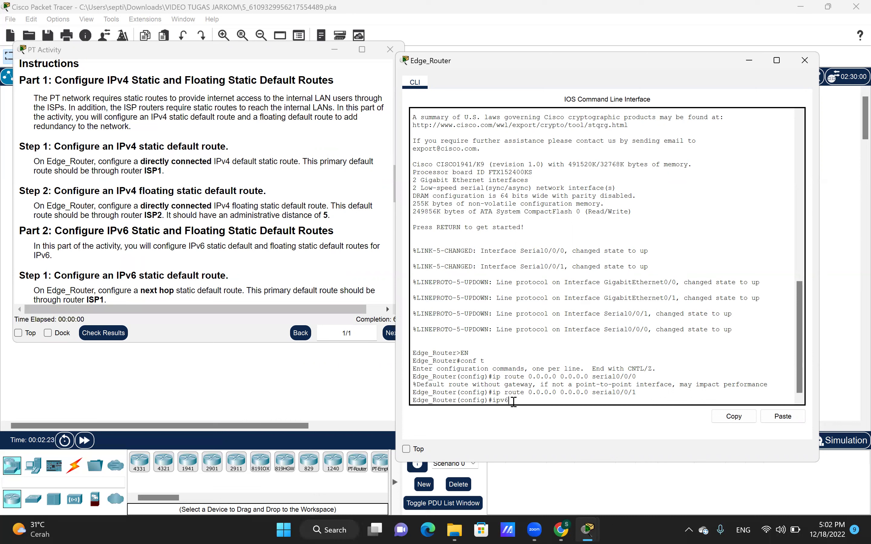
pyautogui.write(' rout')
pyautogui.write('e ::/0 2001:db8:a:1::1')
pyautogui.press('Return')
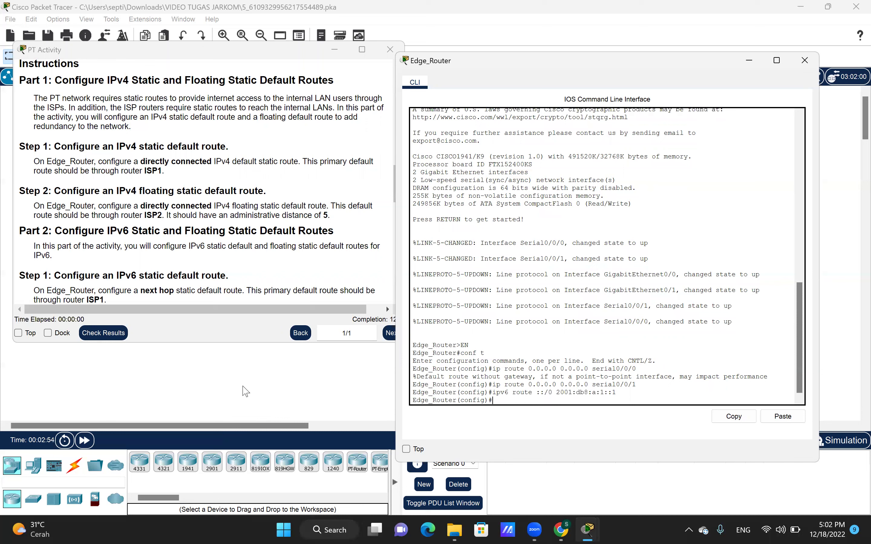
# Check the instructions and addressing table, and add a floating IPv6 default route ::/0 via 2001:db8:a:2::1 with administrative distance 5.
pyautogui.scroll(-3, 107, 242)
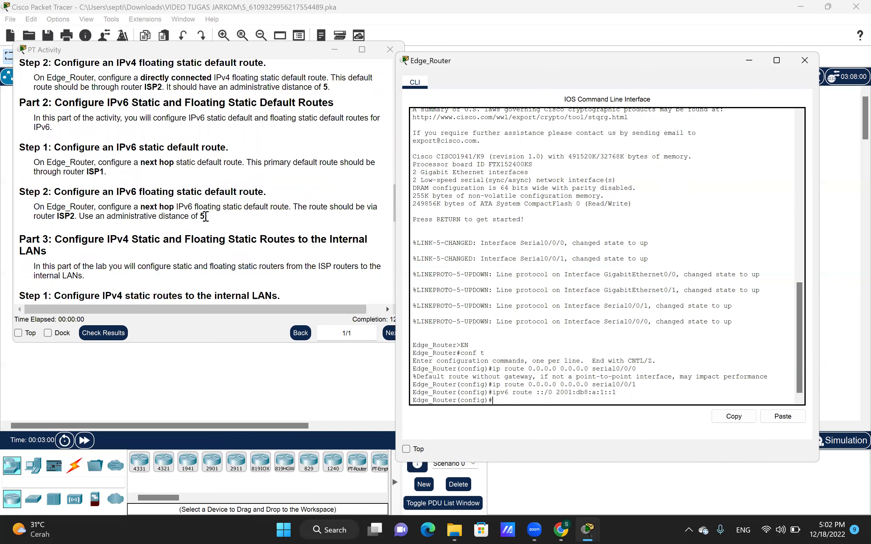
pyautogui.scroll(3, 205, 216)
pyautogui.scroll(5, 205, 216)
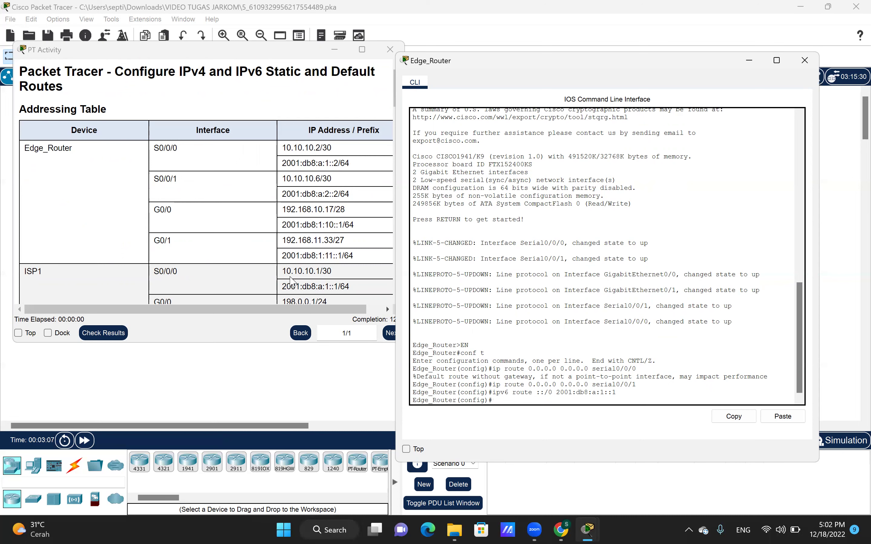
pyautogui.scroll(-10, 252, 249)
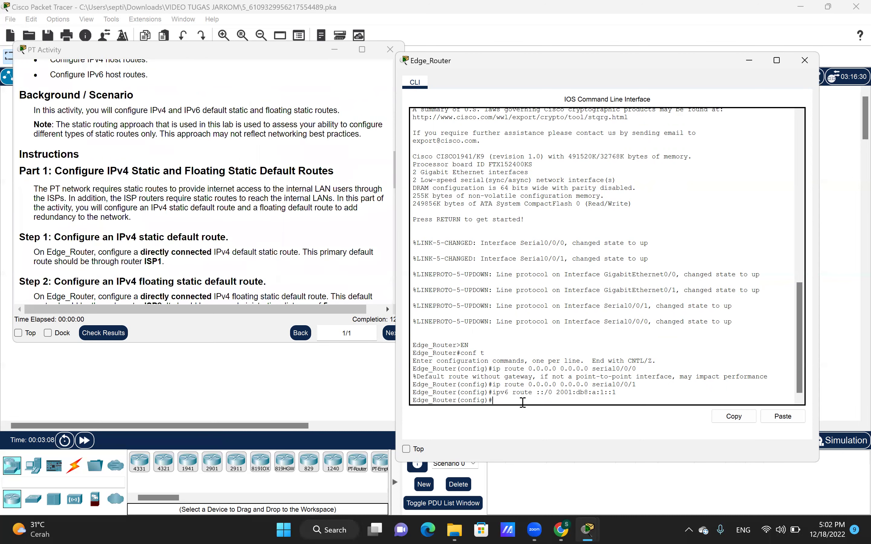
pyautogui.write('ipv6')
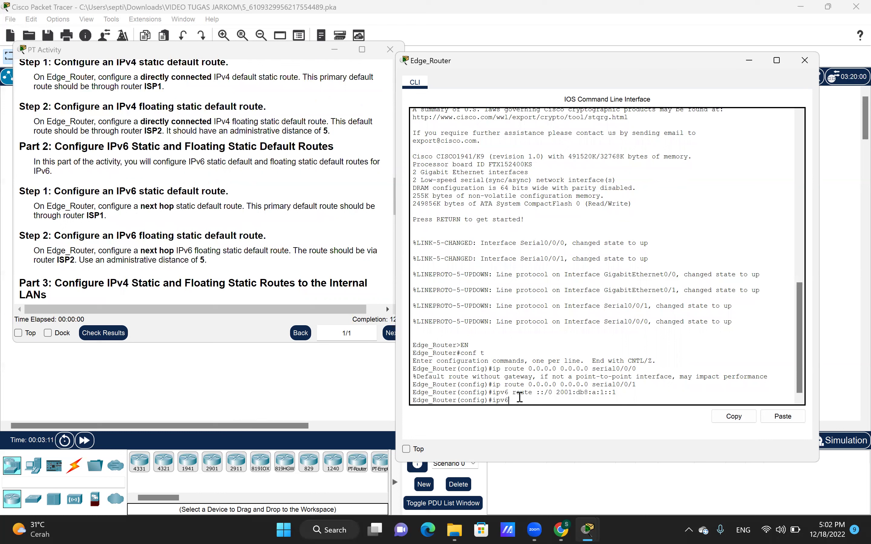
pyautogui.write(' t')
pyautogui.write('oute ::/0 2001:db8:a:2::1 5')
pyautogui.press('Return')
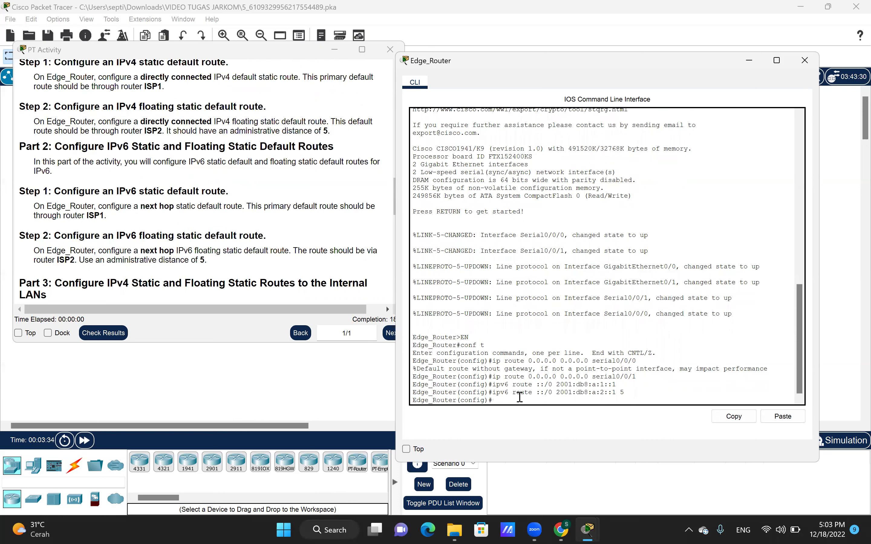
# Read the Part 3 instructions, close the Edge_Router window and move the instructions away from the topology's routers.
pyautogui.scroll(-2, 219, 269)
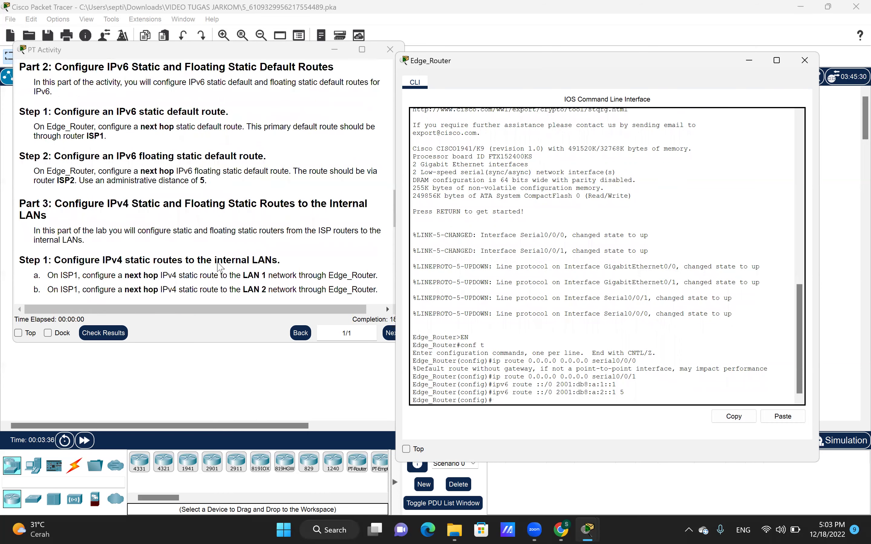
pyautogui.scroll(-1, 144, 226)
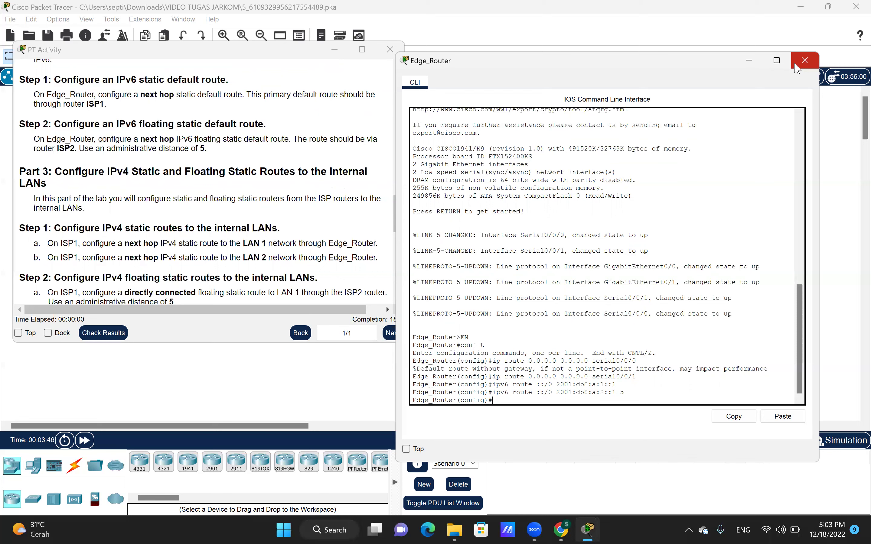
pyautogui.click(797, 68)
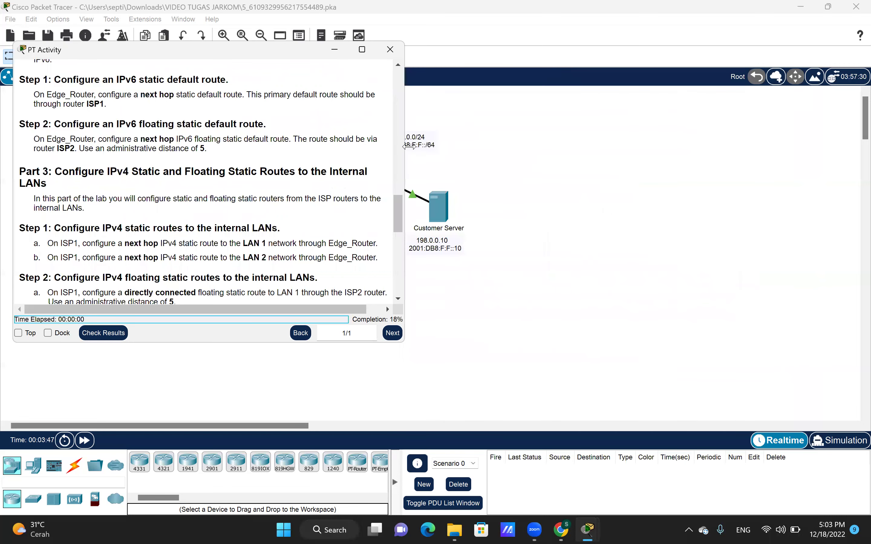
pyautogui.moveTo(273, 54); pyautogui.dragTo(349, 65)
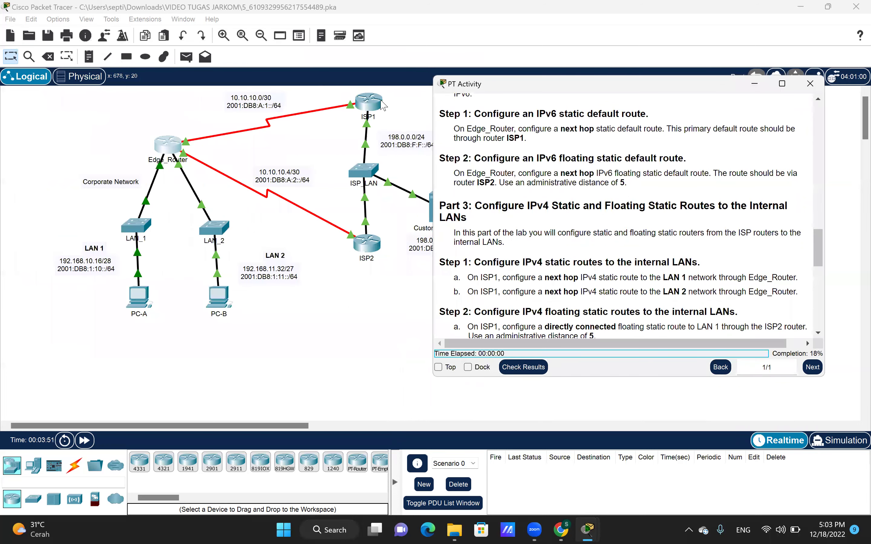
# Open the ISP1 command line and enter global configuration mode.
pyautogui.click(382, 104)
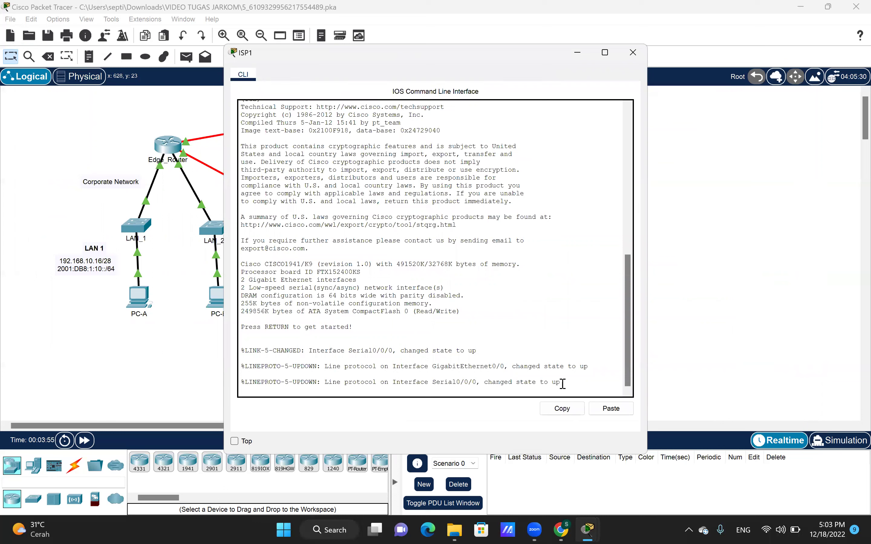
pyautogui.press('Return')
pyautogui.write('en')
pyautogui.press('Return')
pyautogui.write('conf t')
pyautogui.press('Return')
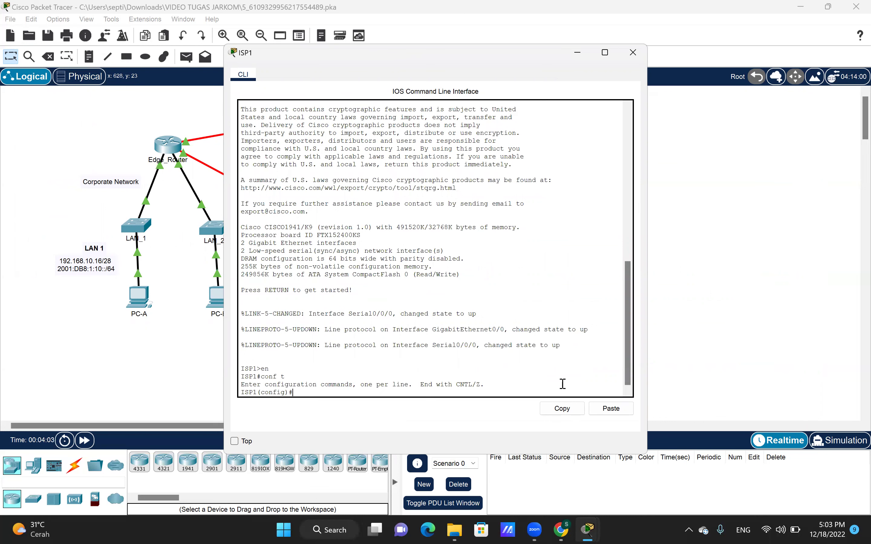
# Begin ISP1's static route to LAN 1 with network 192.168.10.16 and mask 255.255.255.240, keeping the addressing table beside the command line.
pyautogui.write('ip route 192.168.10.16')
pyautogui.moveTo(587, 51); pyautogui.dragTo(763, 45)
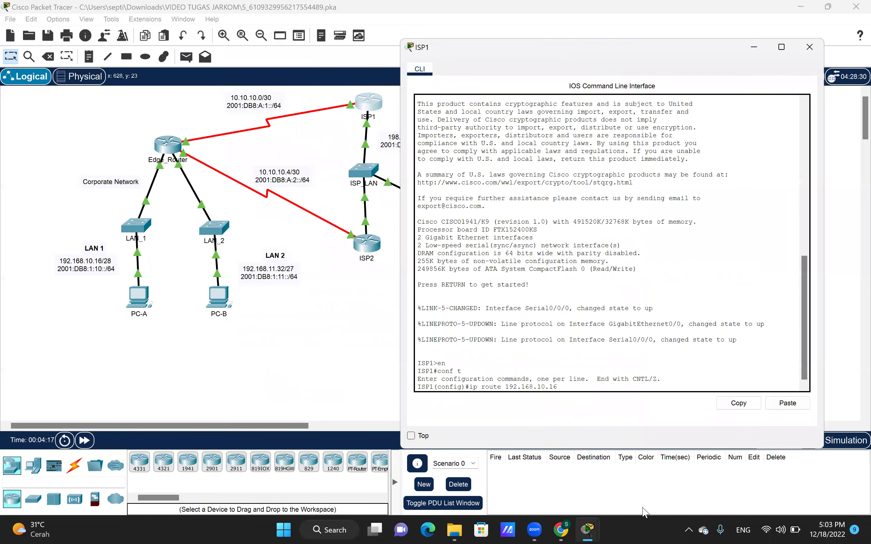
pyautogui.click(596, 472)
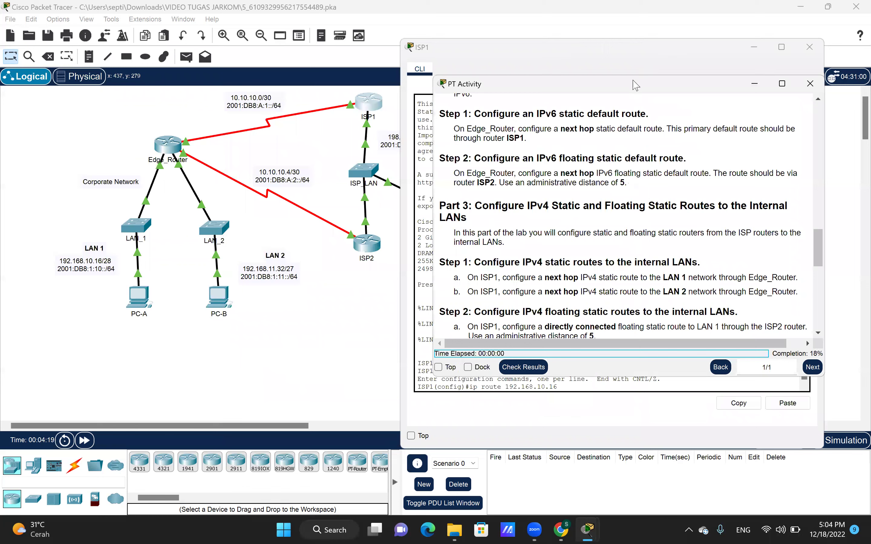
pyautogui.moveTo(632, 86); pyautogui.dragTo(218, 59)
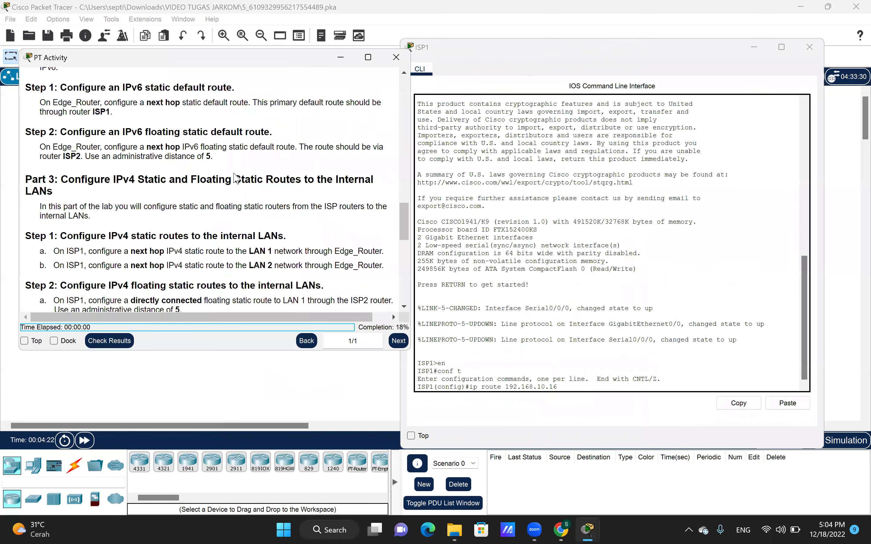
pyautogui.scroll(10, 236, 177)
pyautogui.scroll(-2, 236, 178)
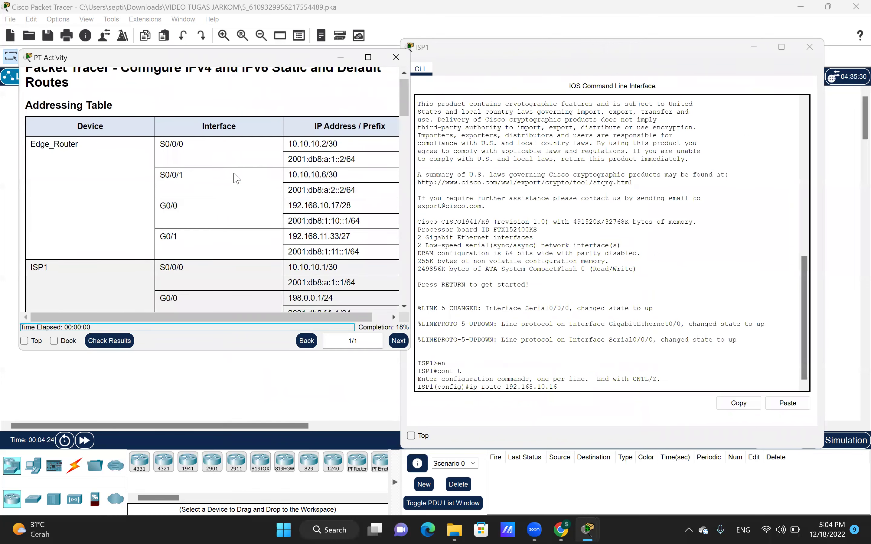
pyautogui.scroll(-1, 234, 174)
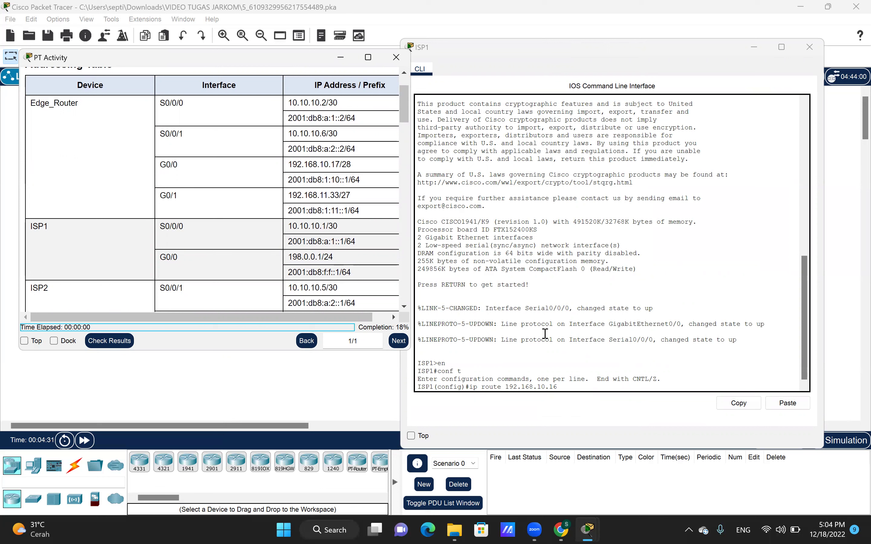
pyautogui.click(567, 388)
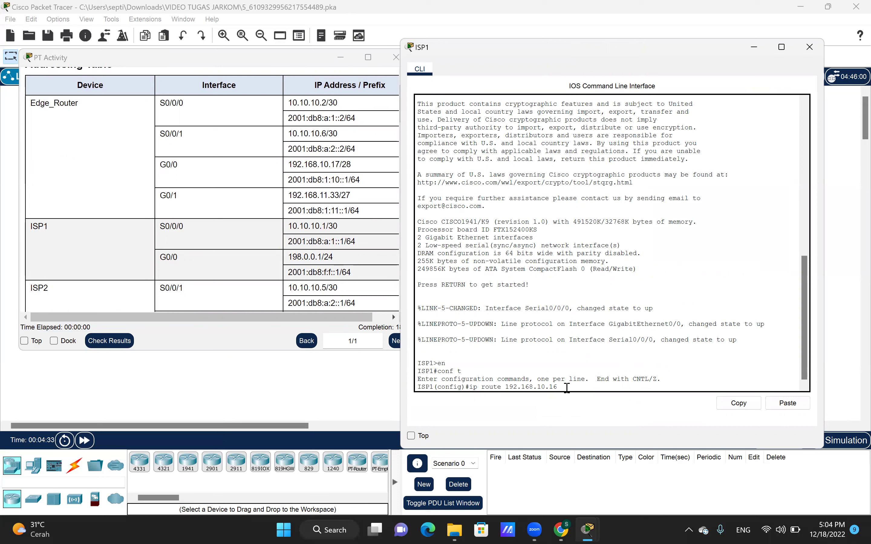
pyautogui.write('255.255.255.240')
# Complete the LAN 1 route with next hop 10.10.10.2, copied from Edge_Router's S0/0/0 entry in the addressing table.
pyautogui.click(341, 58)
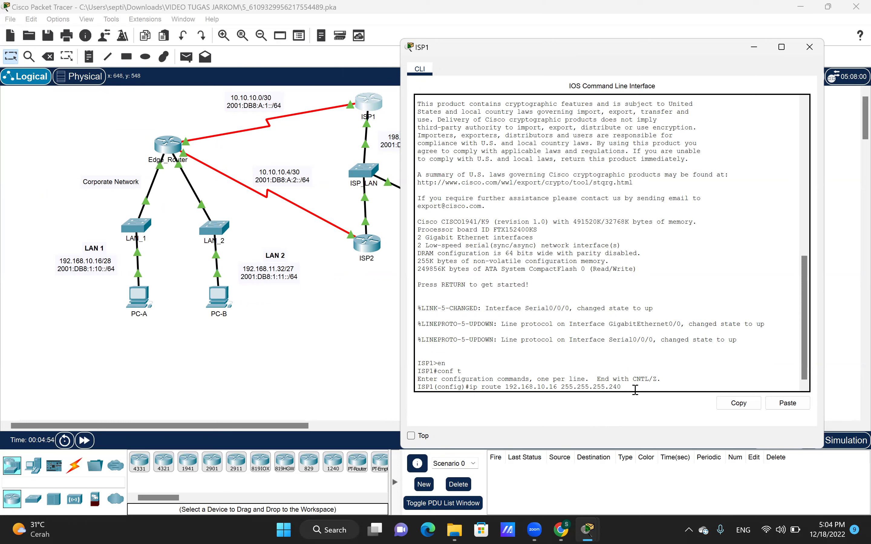
pyautogui.moveTo(588, 529)
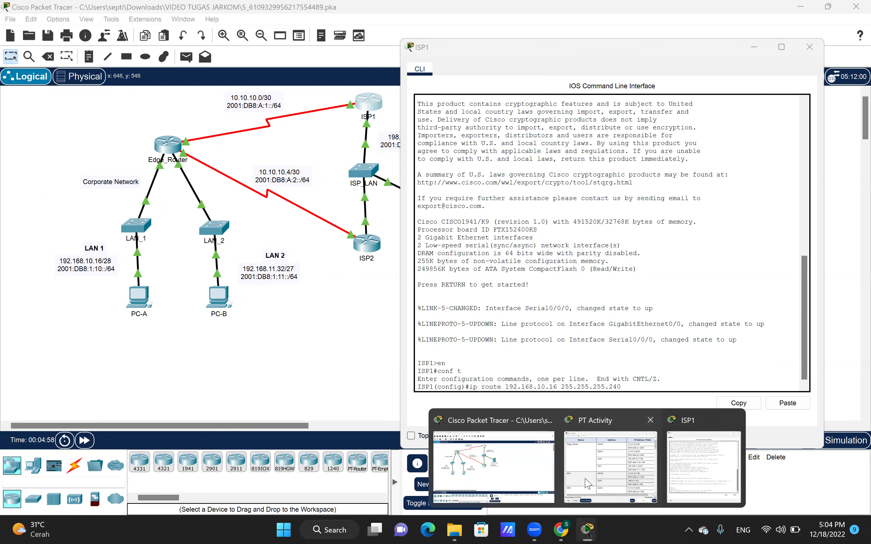
pyautogui.click(611, 468)
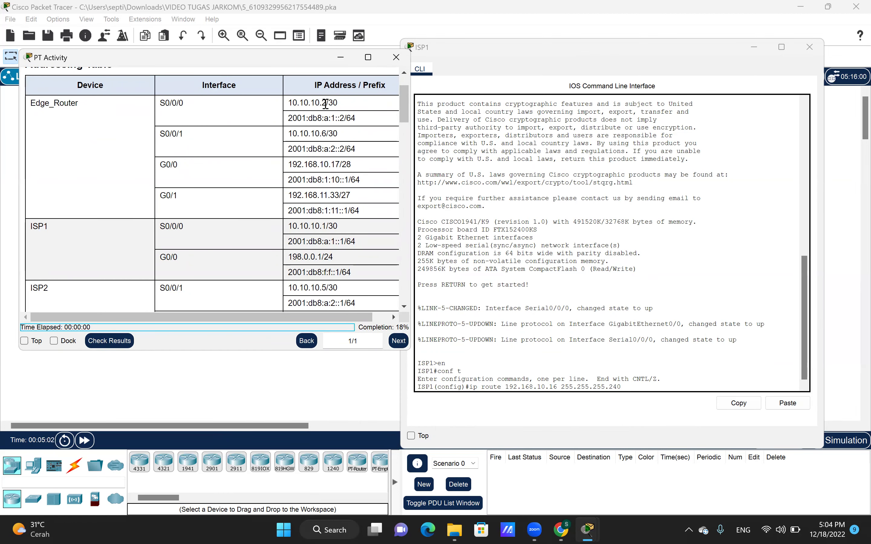
pyautogui.moveTo(328, 104); pyautogui.dragTo(290, 103)
pyautogui.rightClick(290, 102)
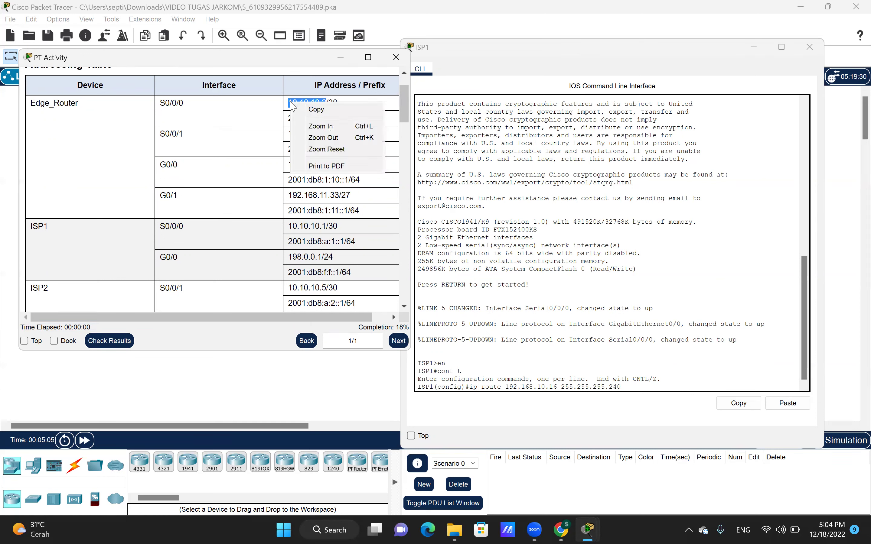
pyautogui.click(314, 110)
pyautogui.click(635, 388)
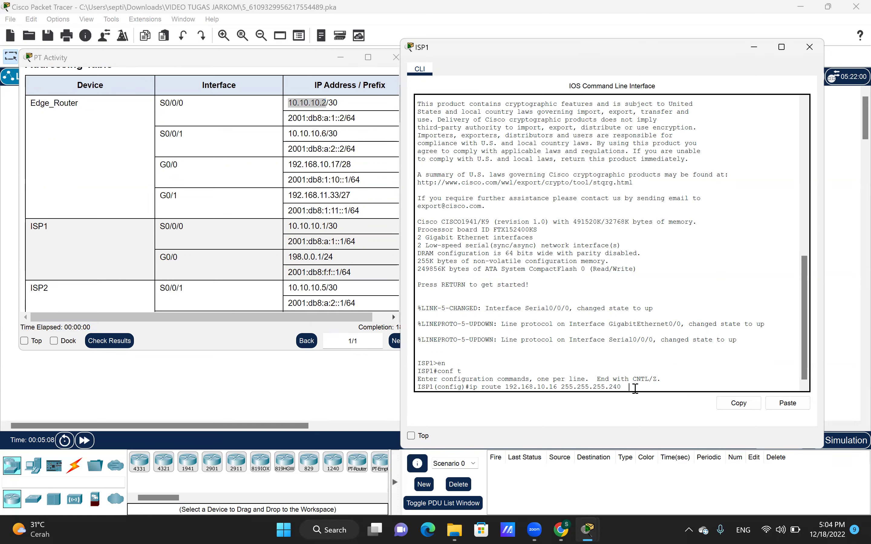
pyautogui.rightClick(635, 388)
pyautogui.click(661, 405)
pyautogui.press('Return')
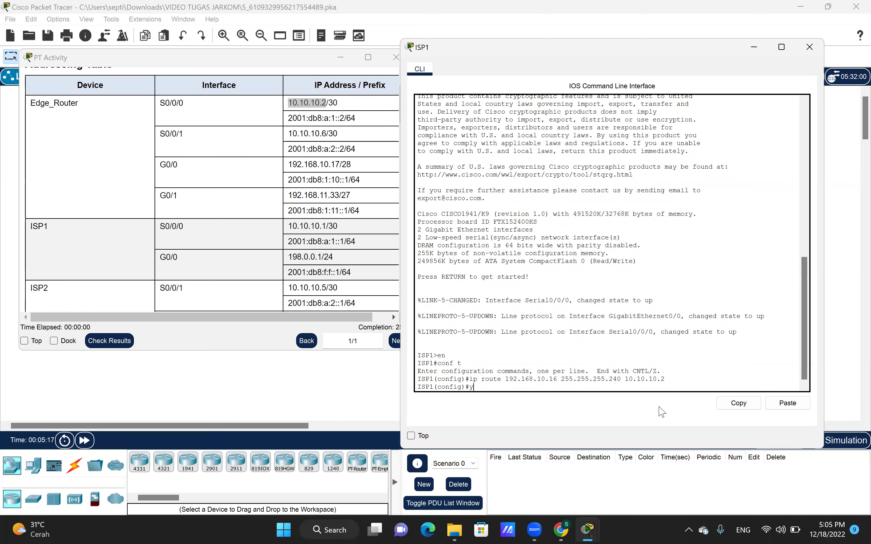
# Begin ISP1's static route to LAN 2 with network 192.168.11.32 and mask 255.255.255.224, consulting the addressing table.
pyautogui.write('te 192.168')
pyautogui.write('.11.32')
pyautogui.click(312, 248)
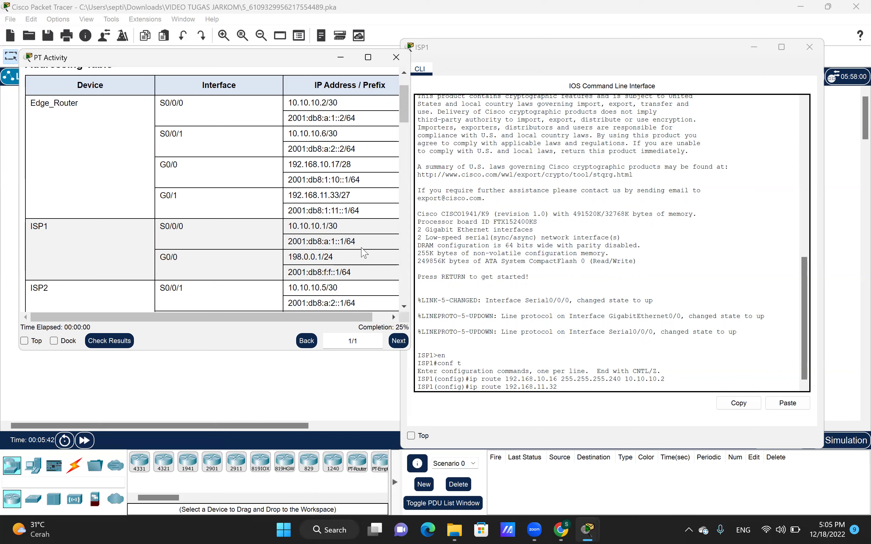
pyautogui.scroll(-3, 348, 276)
pyautogui.scroll(-2, 348, 276)
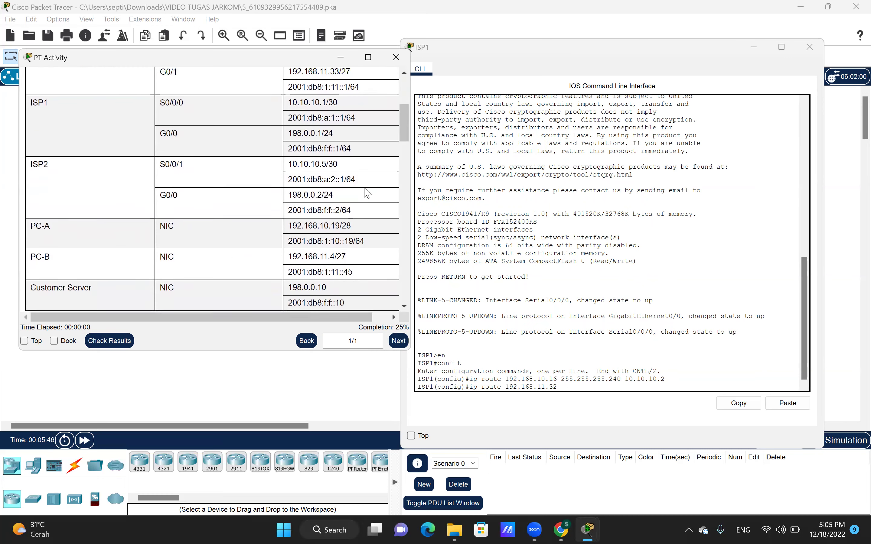
pyautogui.scroll(4, 366, 191)
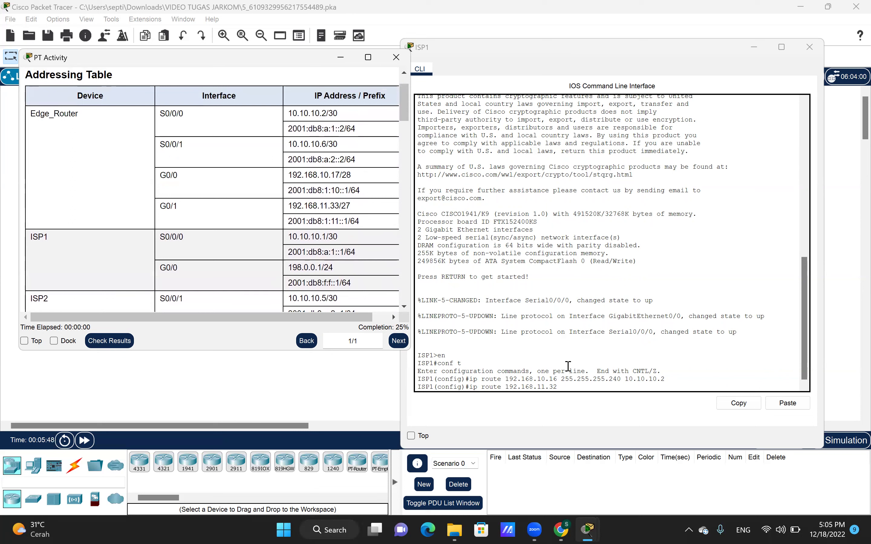
pyautogui.click(566, 389)
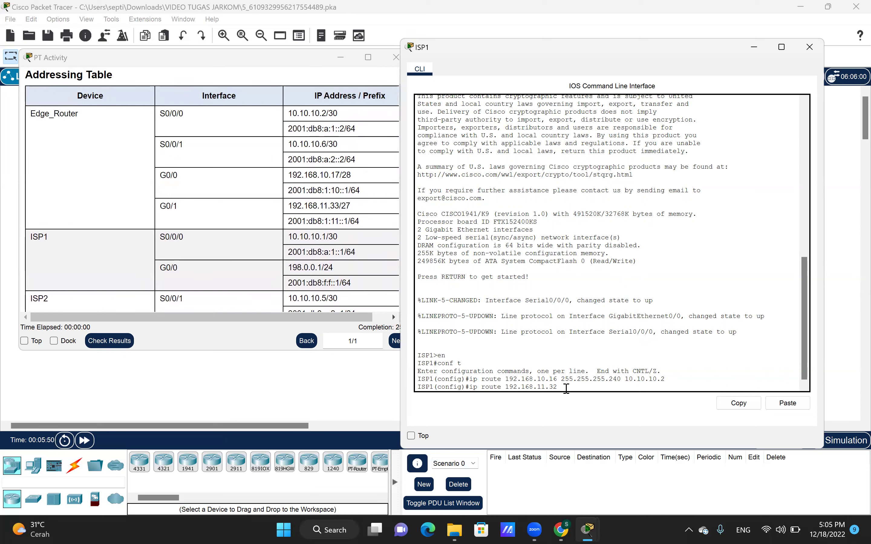
pyautogui.write('55.255.255.224')
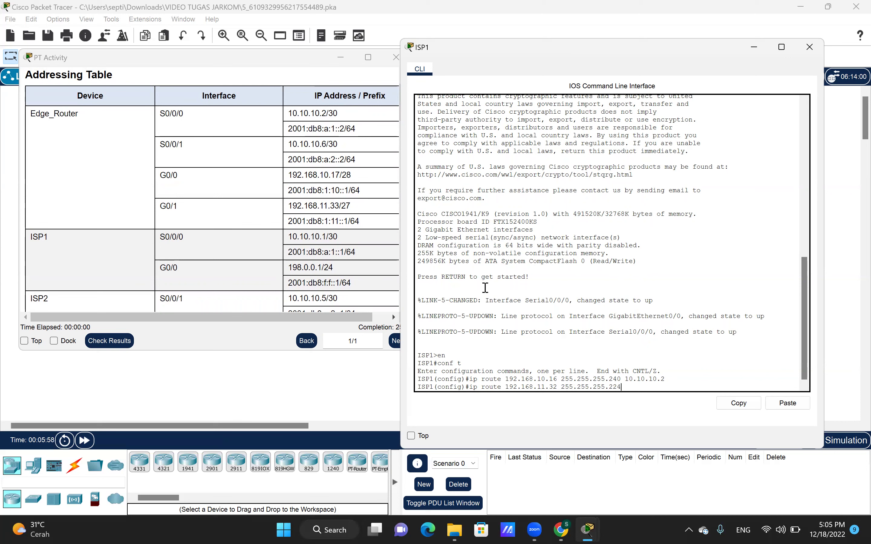
# Complete the LAN 2 route with next hop 10.10.10.2, copied from Edge_Router's S0/0/0 entry in the addressing table.
pyautogui.click(340, 59)
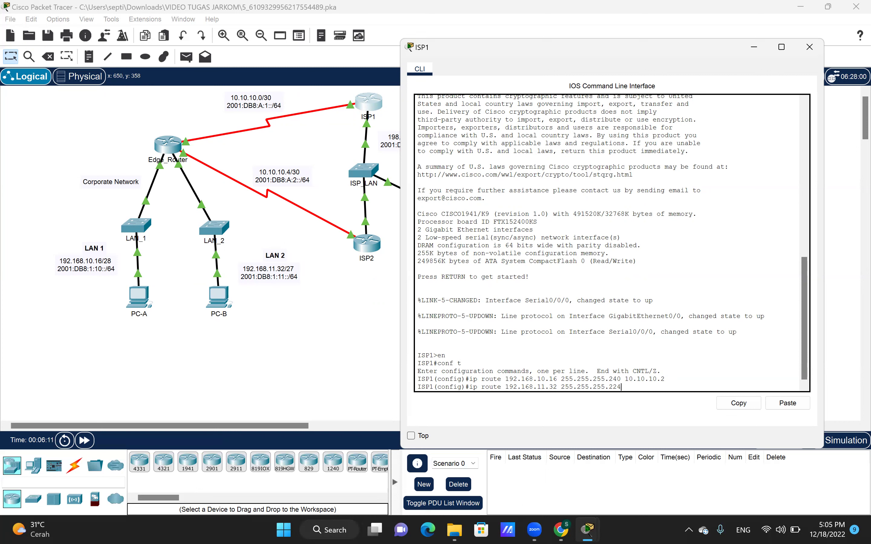
pyautogui.moveTo(560, 530)
pyautogui.moveTo(588, 530)
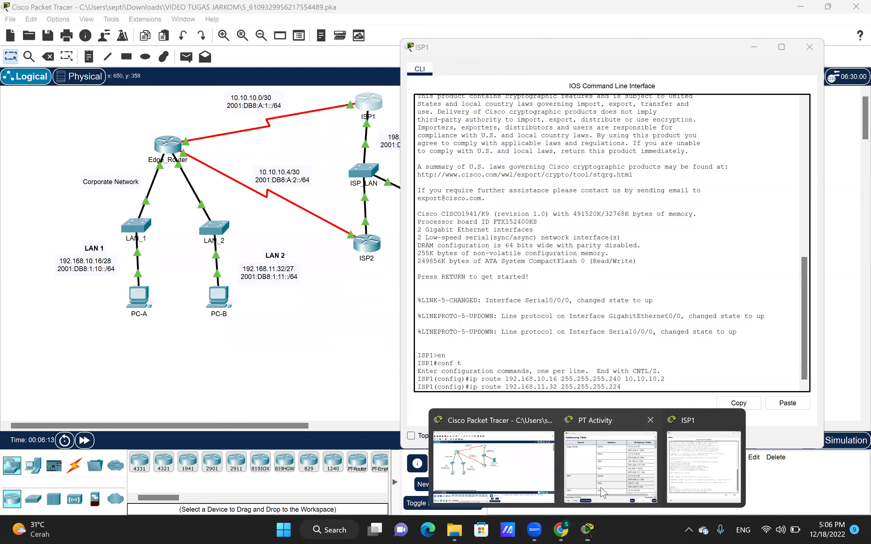
pyautogui.click(604, 494)
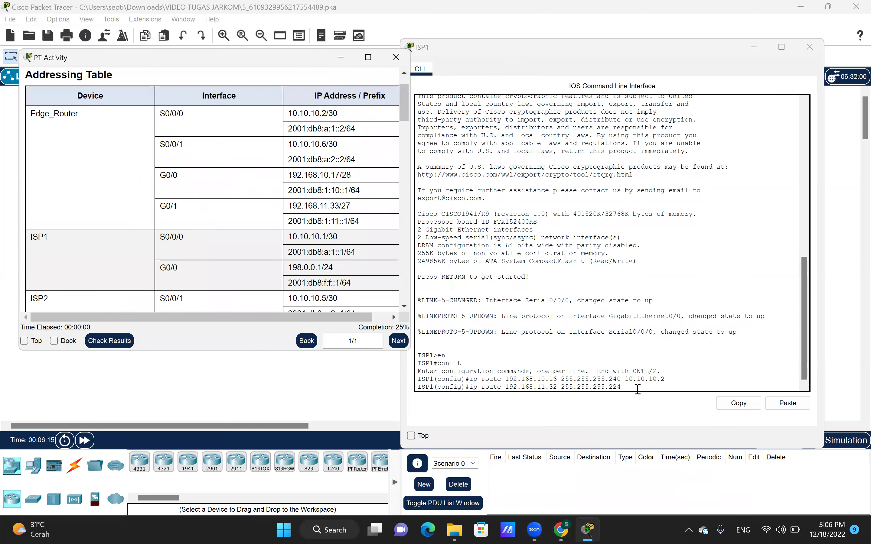
pyautogui.click(638, 389)
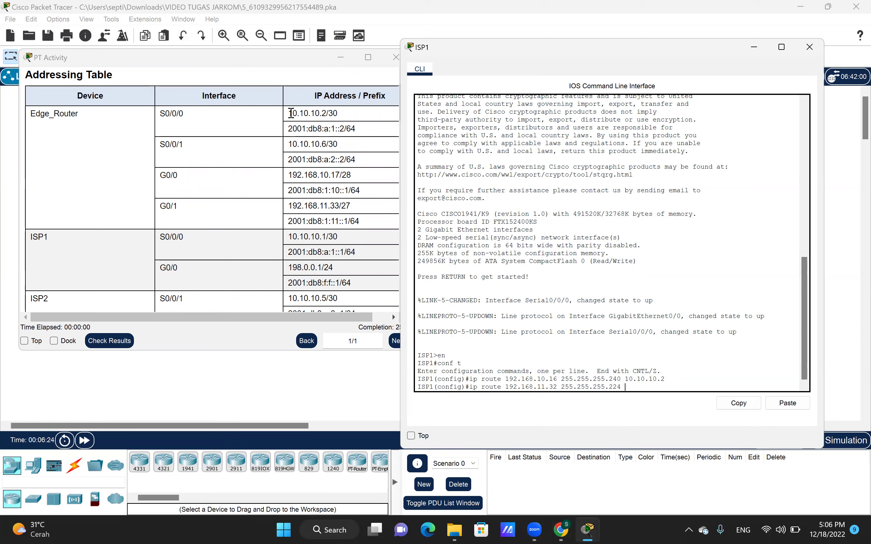
pyautogui.moveTo(292, 114); pyautogui.dragTo(326, 116)
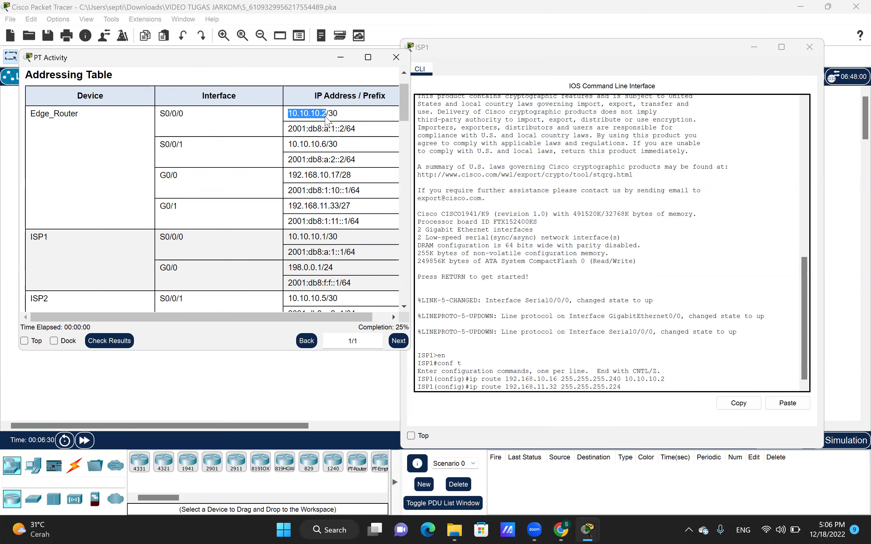
pyautogui.rightClick(326, 116)
pyautogui.click(337, 125)
pyautogui.click(633, 389)
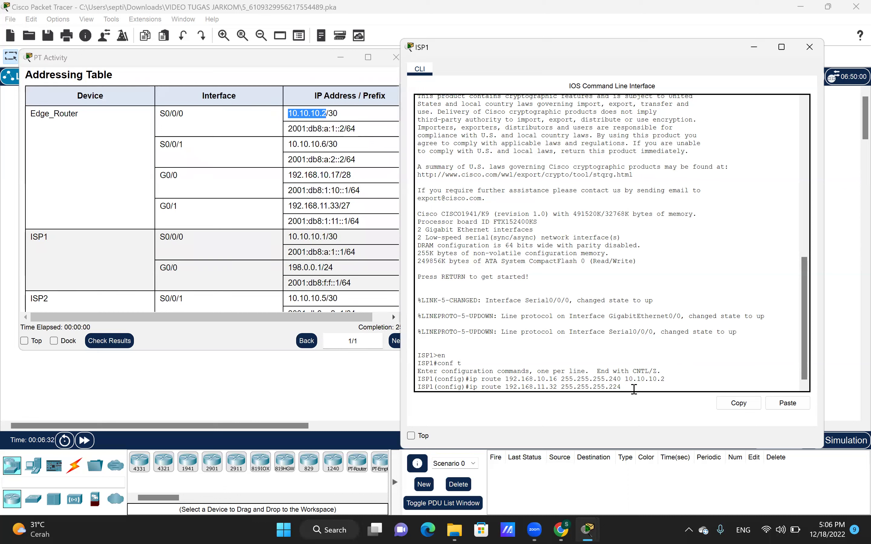
pyautogui.rightClick(634, 389)
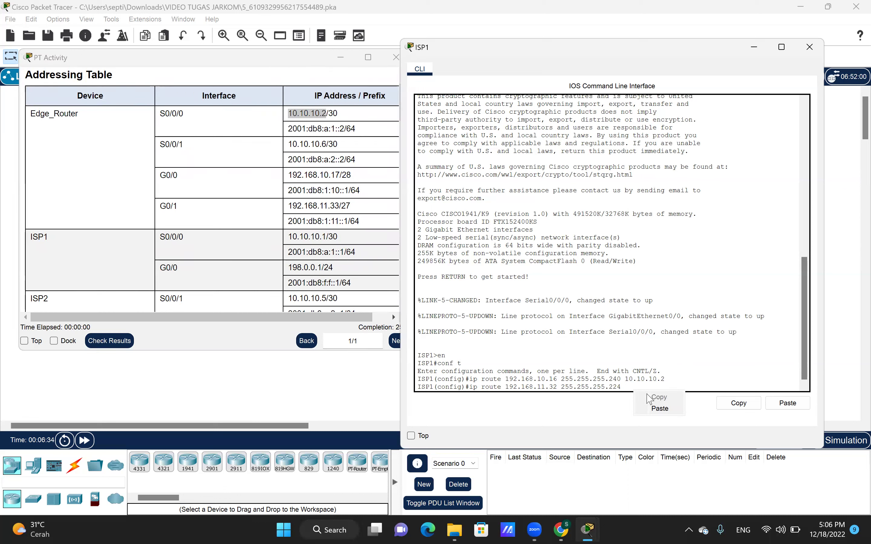
pyautogui.click(653, 408)
pyautogui.press('Return')
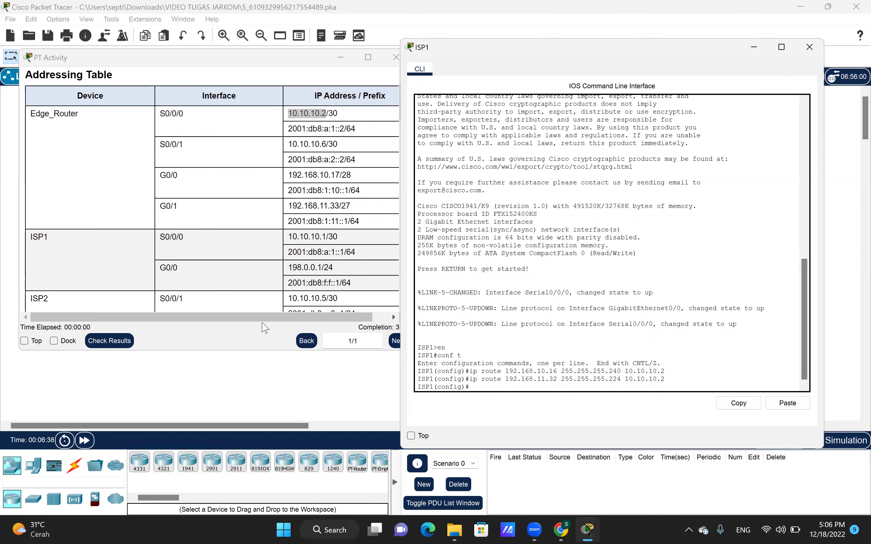
# Following Part 3 Step 2, start ISP1's floating route to LAN 1 by reusing the first route's arguments, 192.168.10.16 255.255.255.240 10.10.10.2.
pyautogui.scroll(-8, 277, 270)
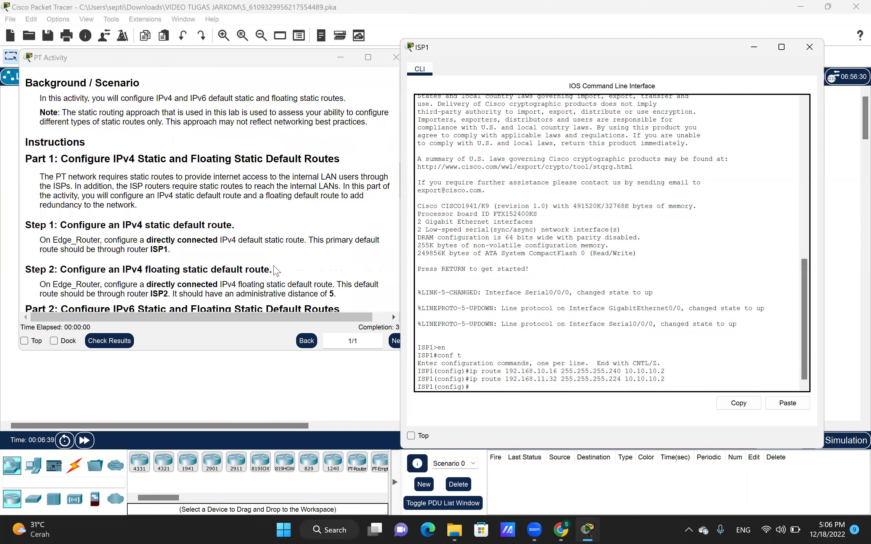
pyautogui.scroll(-7, 276, 271)
pyautogui.scroll(-3, 276, 270)
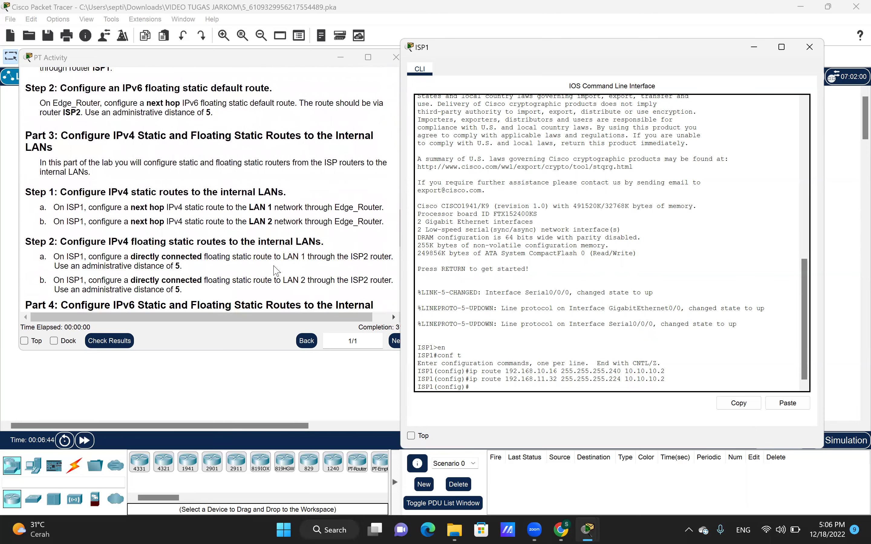
pyautogui.scroll(7, 276, 271)
pyautogui.scroll(-9, 277, 271)
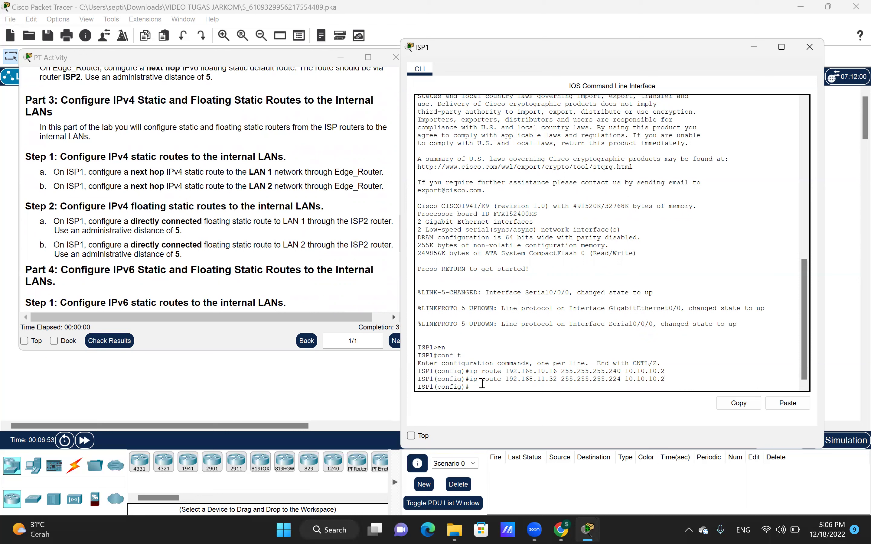
pyautogui.write('ip route 192')
pyautogui.moveTo(505, 371); pyautogui.dragTo(665, 371)
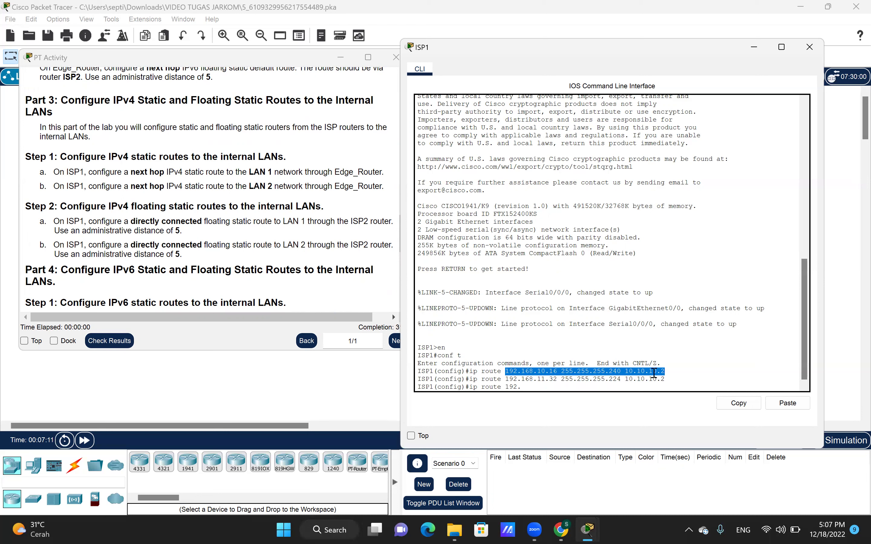
pyautogui.rightClick(622, 377)
pyautogui.click(646, 394)
pyautogui.click(558, 389)
pyautogui.press('BackSpace')
pyautogui.press('BackSpace')
pyautogui.press('BackSpace')
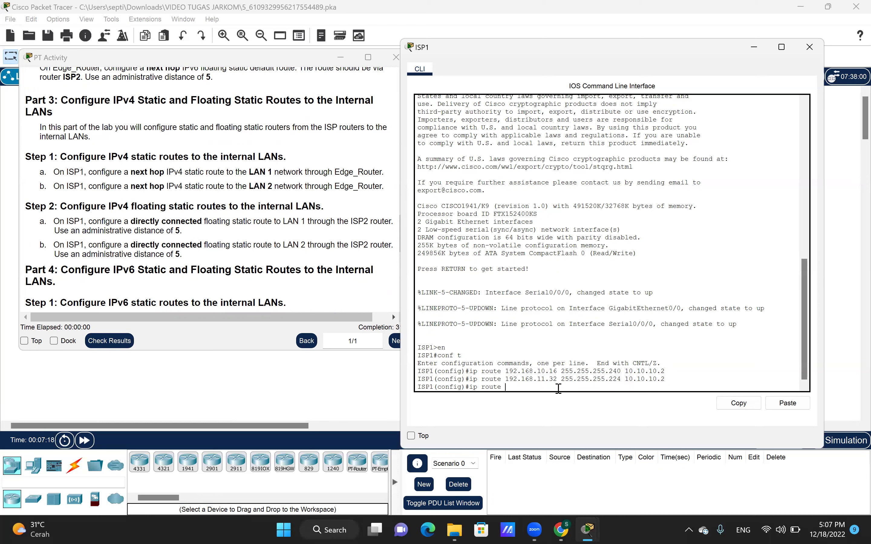
pyautogui.rightClick(559, 390)
pyautogui.click(577, 406)
# Replace the pasted next hop with 192.168.10.17, add administrative distance 5 and submit the LAN 1 floating route.
pyautogui.press('BackSpace')
pyautogui.press('BackSpace')
pyautogui.press('BackSpace')
pyautogui.press('BackSpace')
pyautogui.press('BackSpace')
pyautogui.press('BackSpace')
pyautogui.click(367, 57)
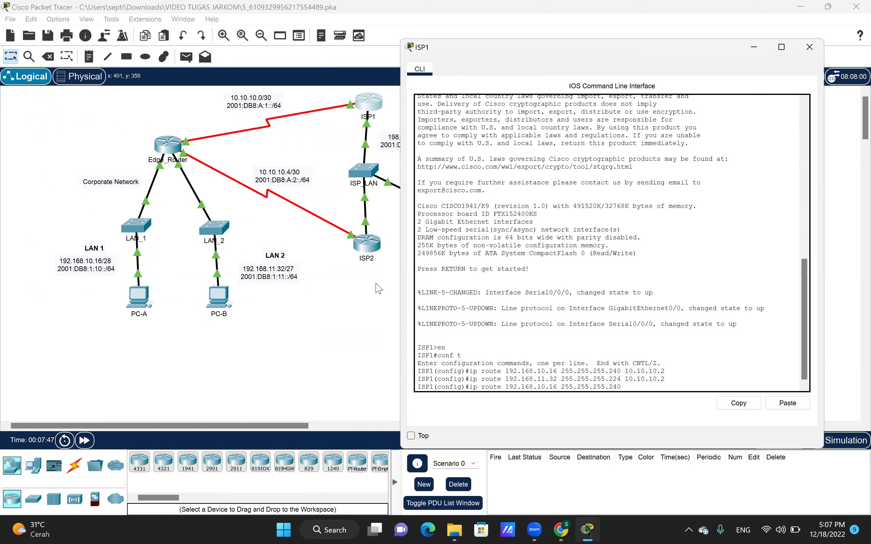
pyautogui.write('192.168.10.17 5')
pyautogui.press('Return')
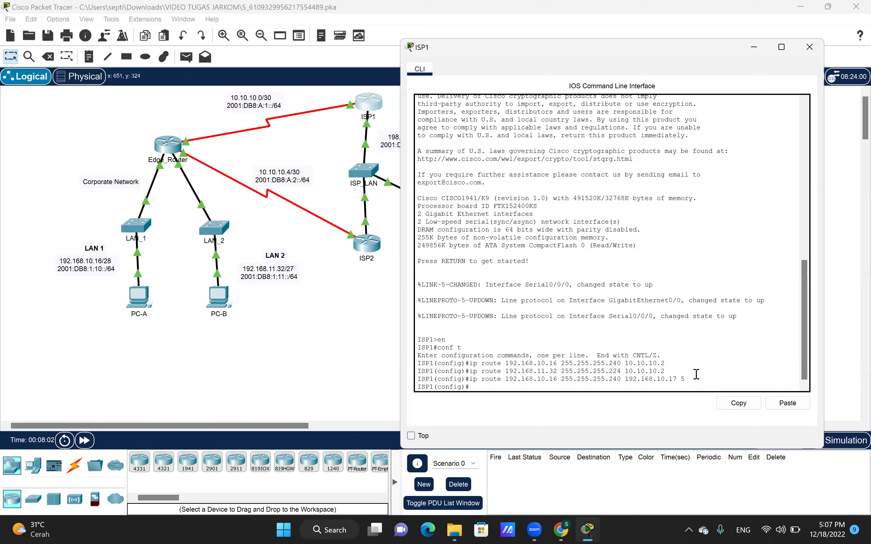
# Duplicate the complete LAN 1 floating route command onto the new ISP1 configuration prompt.
pyautogui.moveTo(470, 378); pyautogui.dragTo(684, 378)
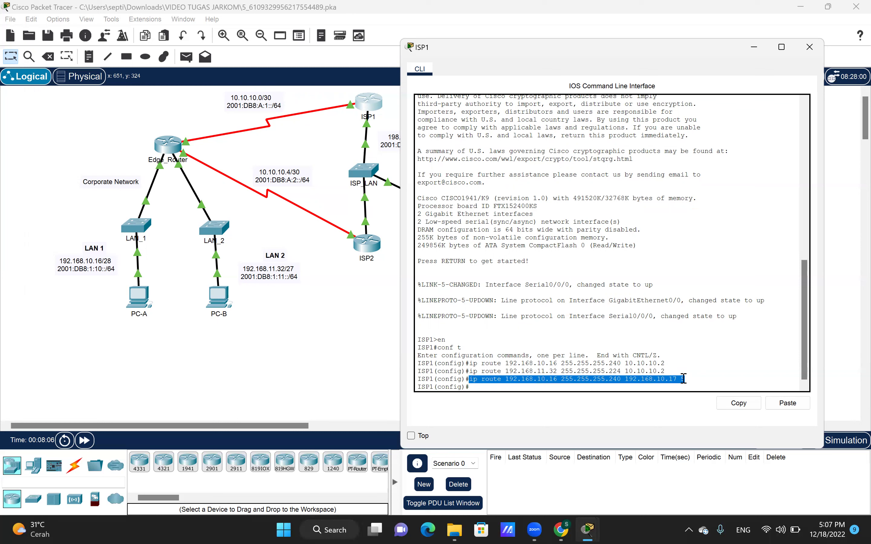
pyautogui.rightClick(684, 378)
pyautogui.click(711, 386)
pyautogui.rightClick(659, 385)
pyautogui.click(672, 405)
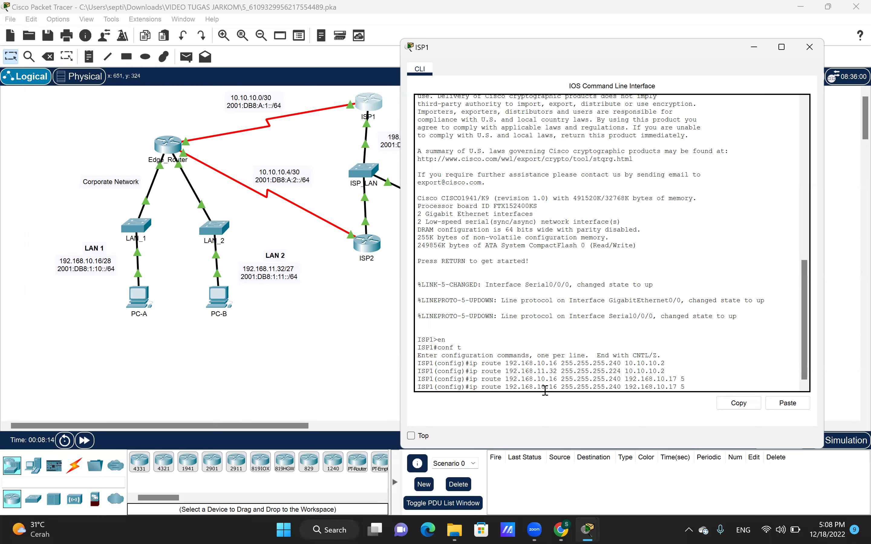
# Change the destination network in the duplicated route command to 192.168.11.32 for LAN 2.
pyautogui.write('1')
pyautogui.press('BackSpace')
pyautogui.press('Left')
pyautogui.press('Left')
pyautogui.press('Left')
pyautogui.press('Left')
pyautogui.press('Left')
pyautogui.press('Left')
pyautogui.press('Left')
pyautogui.press('Left')
pyautogui.press('Left')
pyautogui.press('Left')
pyautogui.press('Left')
pyautogui.press('Left')
pyautogui.press('Left')
pyautogui.press('Left')
pyautogui.press('Left')
pyautogui.press('Left')
pyautogui.press('Left')
pyautogui.press('Left')
pyautogui.press('Left')
pyautogui.press('Left')
pyautogui.press('BackSpace')
pyautogui.write('1')
pyautogui.press('BackSpace')
pyautogui.press('BackSpace')
pyautogui.write('32')
# Change the duplicated route's mask to 255.255.255.224 and submit it with next hop 192.168.10.17 and administrative distance 5.
pyautogui.press('Right')
pyautogui.press('Right')
pyautogui.press('Right')
pyautogui.press('Right')
pyautogui.press('Right')
pyautogui.press('Right')
pyautogui.press('Right')
pyautogui.press('Right')
pyautogui.press('Right')
pyautogui.press('Right')
pyautogui.press('BackSpace')
pyautogui.press('BackSpace')
pyautogui.write('24')
pyautogui.press('Right')
pyautogui.press('Right')
pyautogui.press('Right')
pyautogui.press('Right')
pyautogui.press('Right')
pyautogui.press('Right')
pyautogui.press('Right')
pyautogui.press('Right')
pyautogui.press('Right')
pyautogui.press('Right')
pyautogui.press('Right')
pyautogui.press('Right')
pyautogui.press('Right')
pyautogui.write('5')
pyautogui.press('Return')
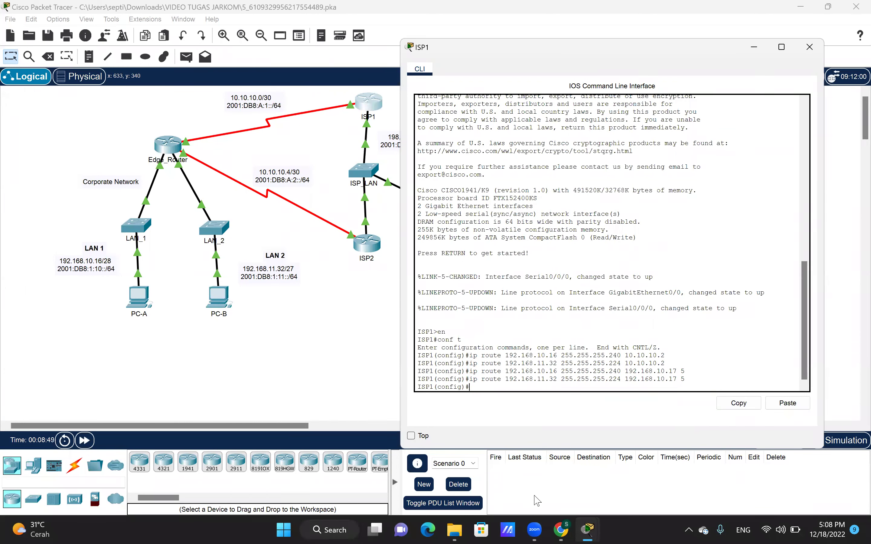
# Bring back the activity instructions and read the Part 4 tasks on IPv6 static and floating static routes.
pyautogui.moveTo(560, 530)
pyautogui.moveTo(587, 530)
pyautogui.click(586, 490)
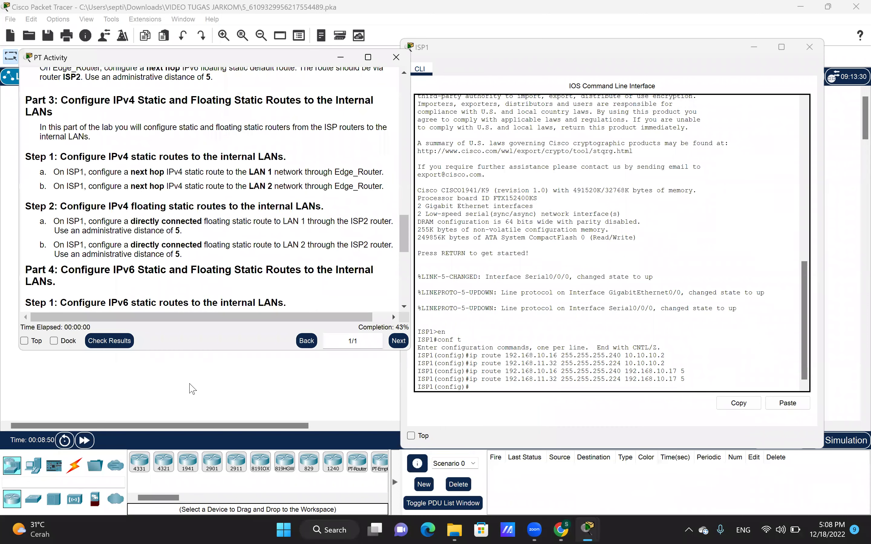
pyautogui.scroll(-3, 193, 268)
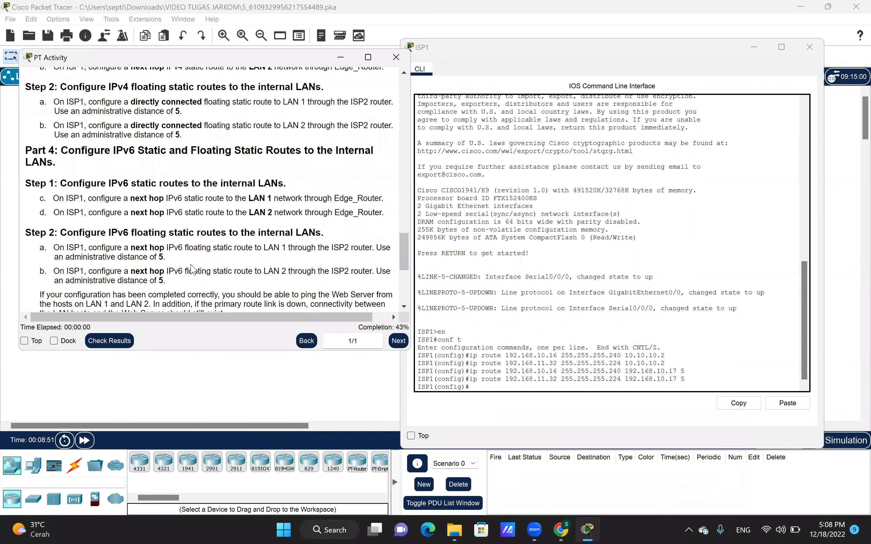
pyautogui.scroll(-2, 193, 270)
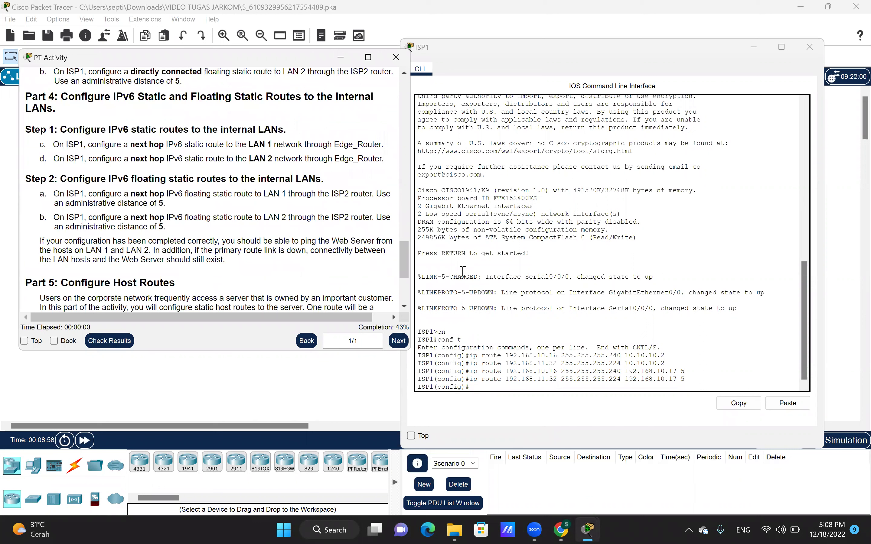
# Try to add ISP1's IPv6 static route to LAN 1 as 2001.DB8:1:10::/64 with next hop 2001:db8:a:1::2.
pyautogui.click(477, 383)
pyautogui.write('ip')
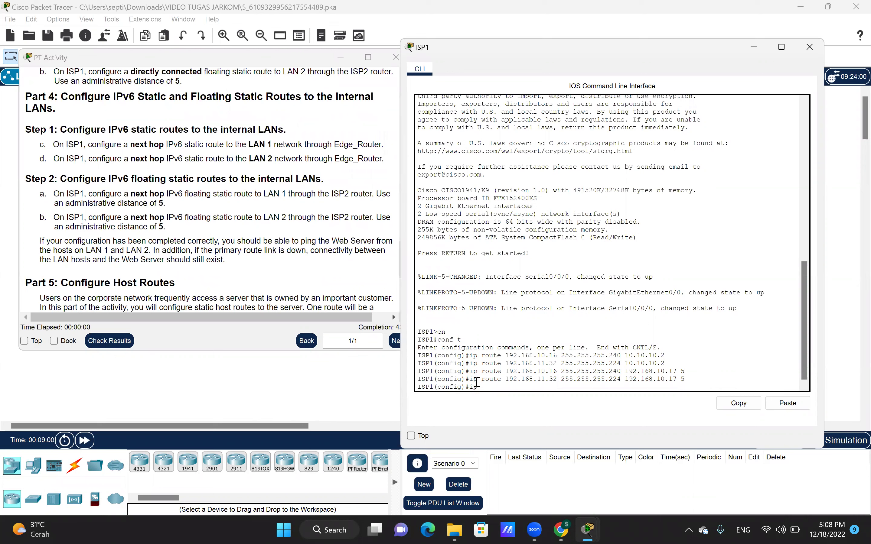
pyautogui.write('v6 route 2001.DB8:1')
pyautogui.write(':10::/64 2001:db8:a:')
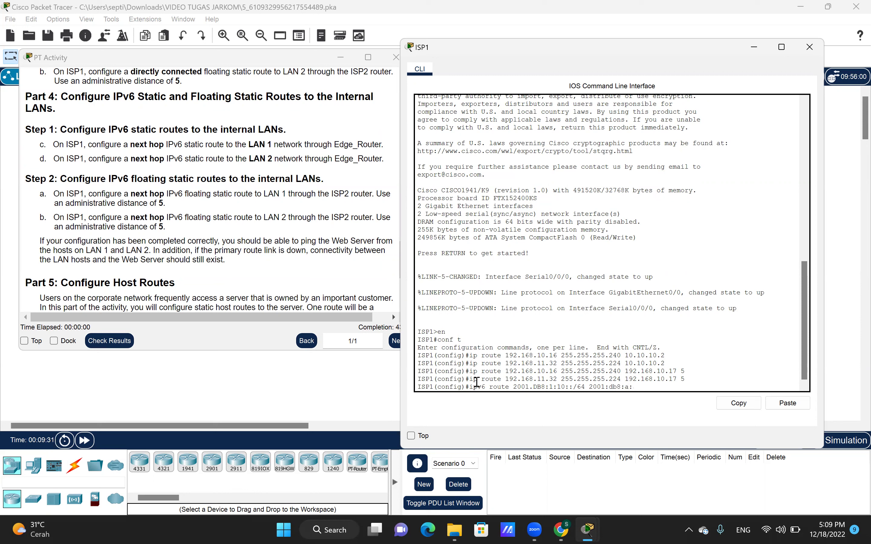
pyautogui.write('1::2')
pyautogui.press('Return')
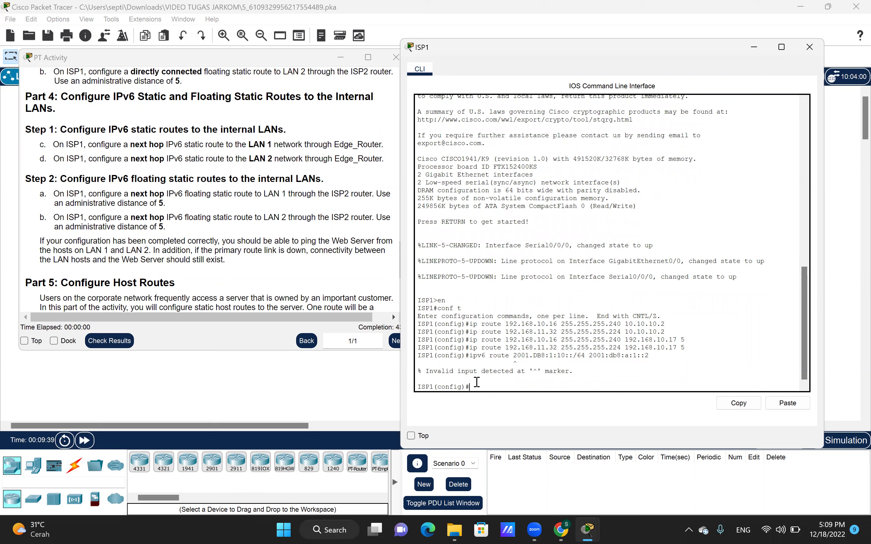
# Begin an IPv6 route command on ISP1 with LAN 1's prefix 2001:DB8:1:10::/64 copied from its topology label.
pyautogui.write('ipv6 route')
pyautogui.scroll(3, 278, 115)
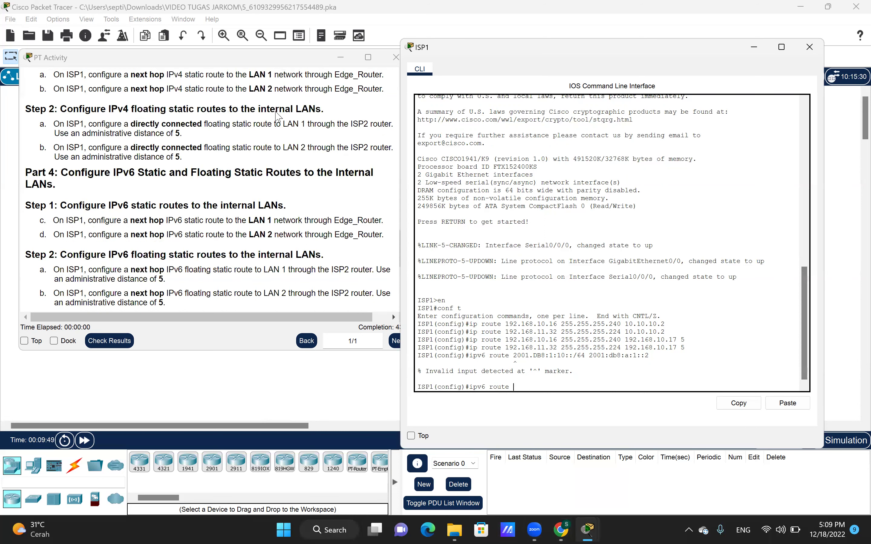
pyautogui.scroll(10, 277, 115)
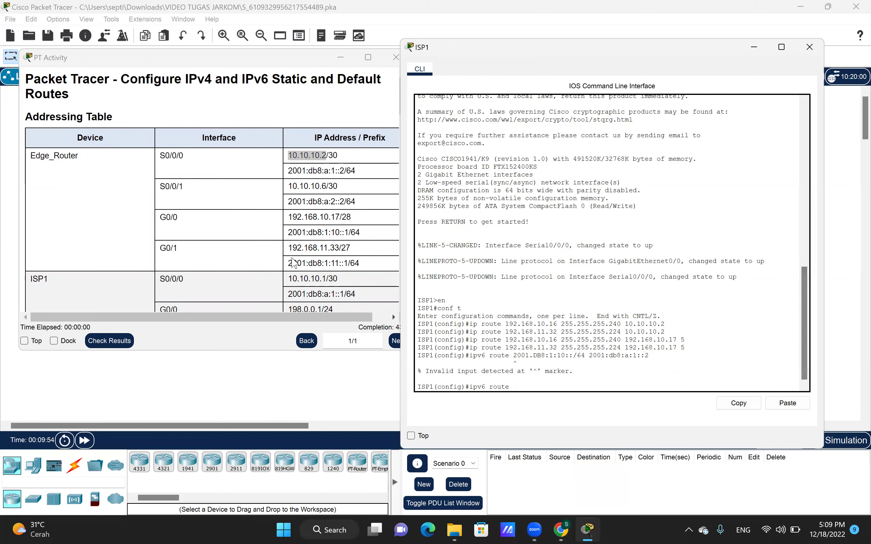
pyautogui.click(261, 388)
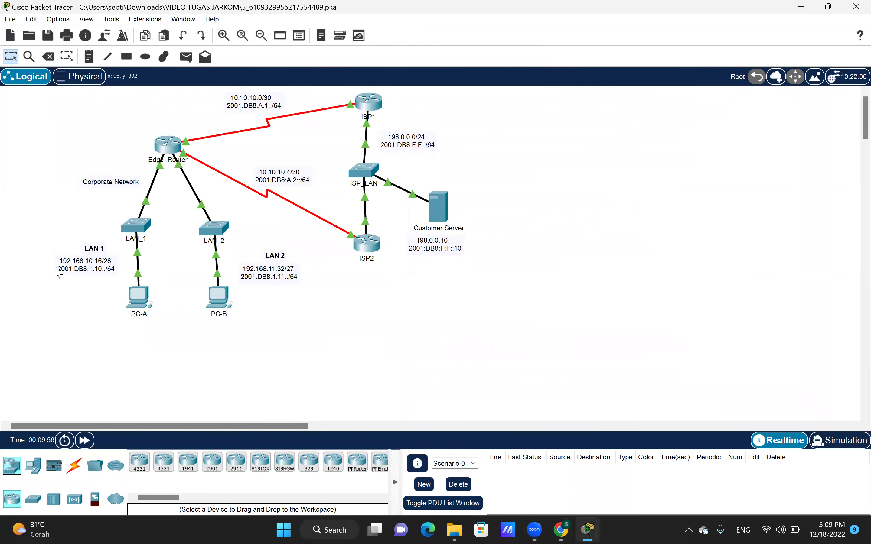
pyautogui.moveTo(65, 273); pyautogui.dragTo(117, 269)
pyautogui.doubleClick(70, 271)
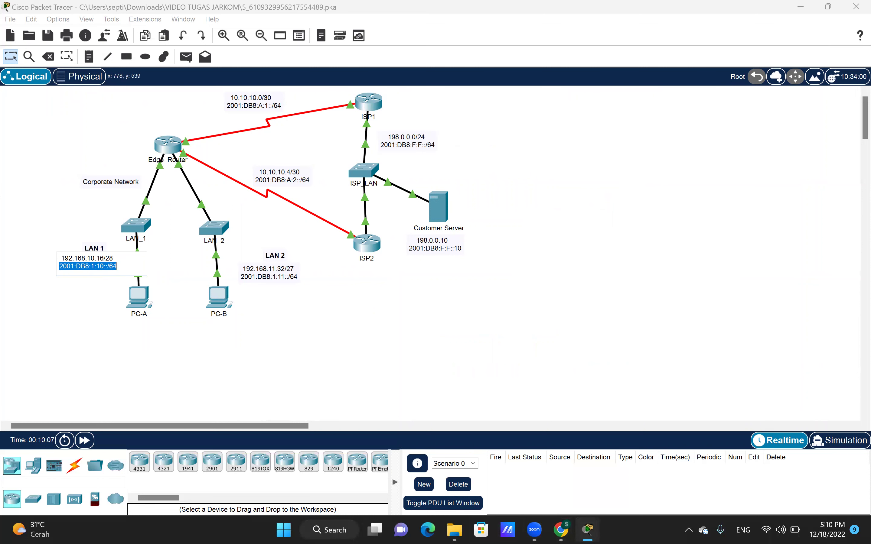
pyautogui.moveTo(587, 529)
pyautogui.click(702, 467)
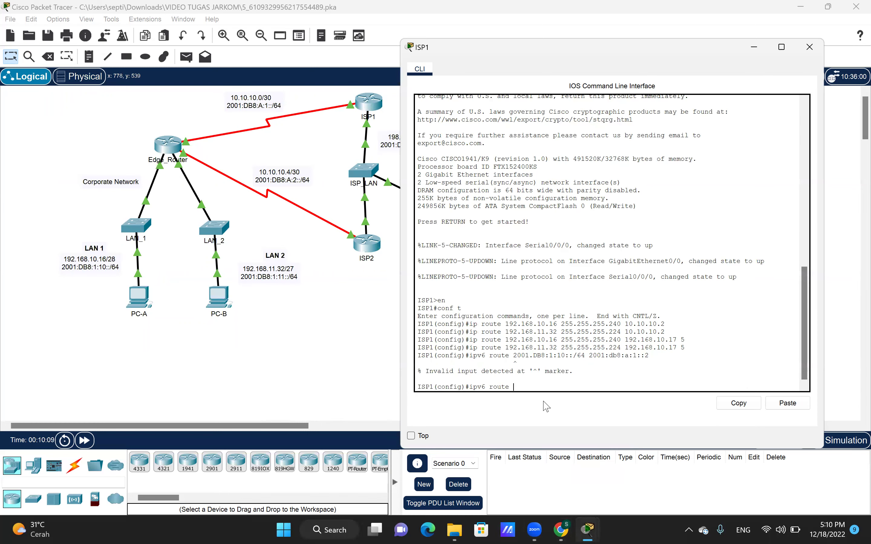
pyautogui.rightClick(530, 387)
pyautogui.click(560, 410)
# Copy Edge_Router's S0/0/0 IPv6 address 2001:db8:a:1::2 from the addressing table as the route's next hop and submit the command.
pyautogui.moveTo(587, 530)
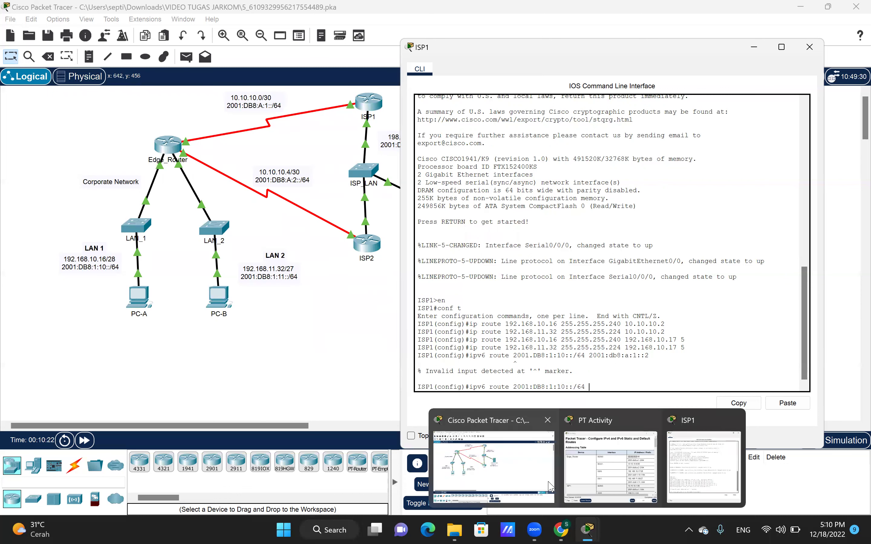
pyautogui.click(586, 463)
pyautogui.doubleClick(307, 155)
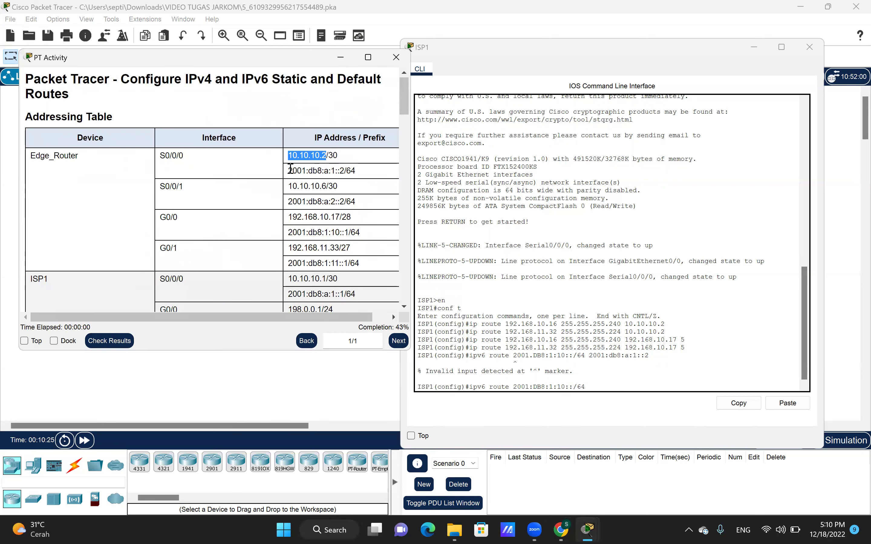
pyautogui.moveTo(290, 169); pyautogui.dragTo(344, 171)
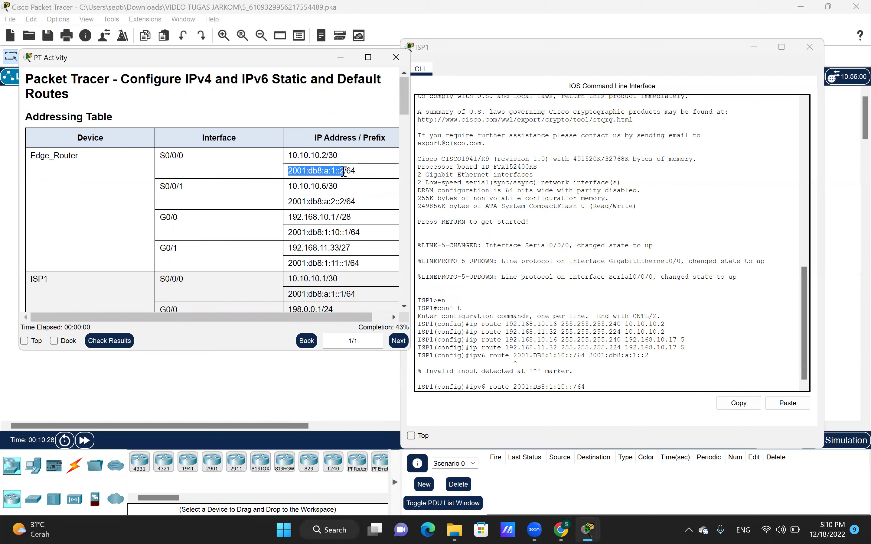
pyautogui.rightClick(344, 171)
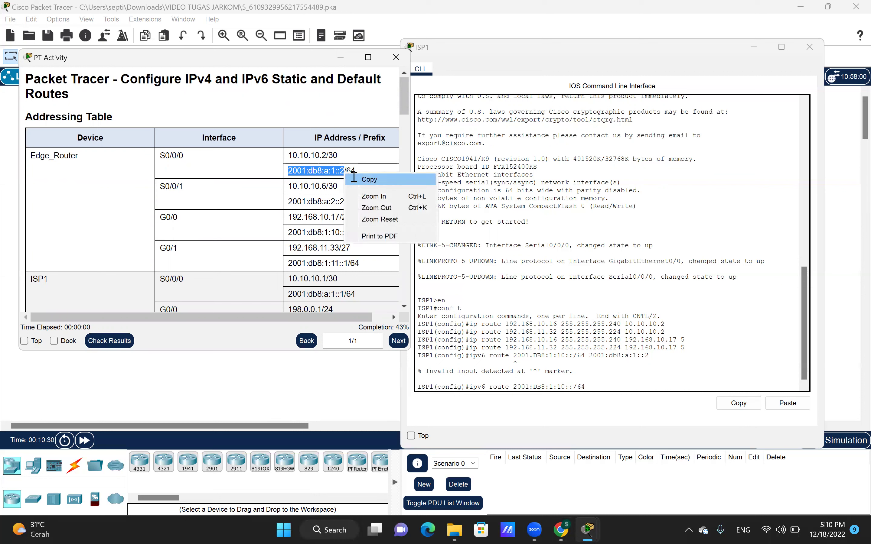
pyautogui.click(357, 179)
pyautogui.click(607, 384)
pyautogui.rightClick(608, 385)
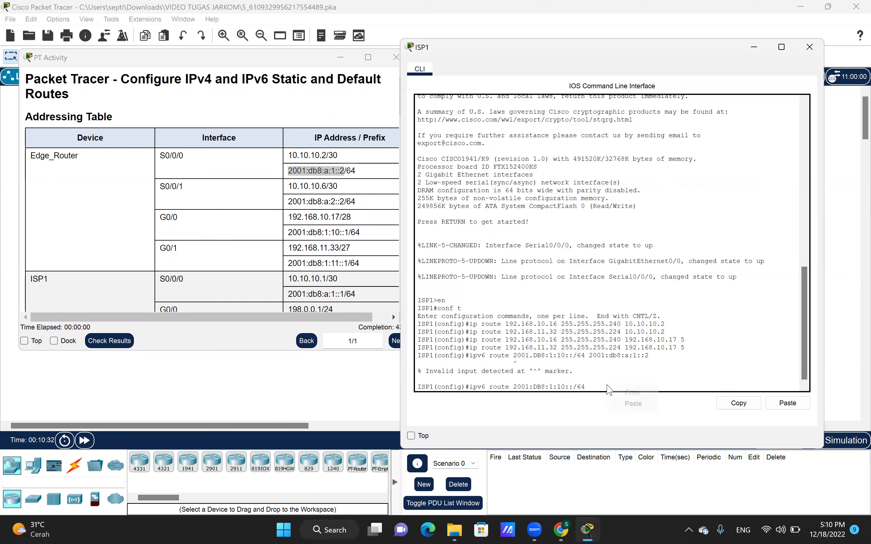
pyautogui.click(633, 404)
pyautogui.press('Return')
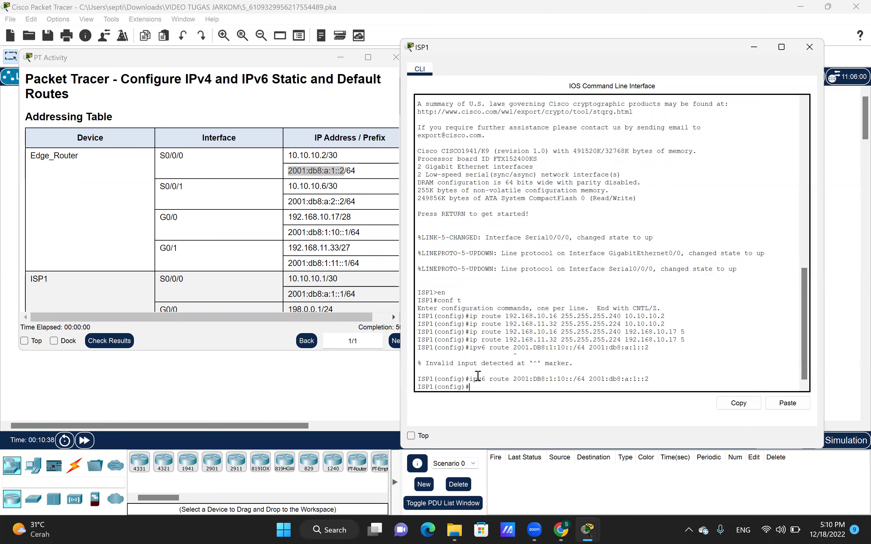
# Duplicate the submitted LAN 1 IPv6 static route command at the ISP1 prompt.
pyautogui.moveTo(470, 379); pyautogui.dragTo(490, 378)
pyautogui.moveTo(546, 379); pyautogui.dragTo(652, 378)
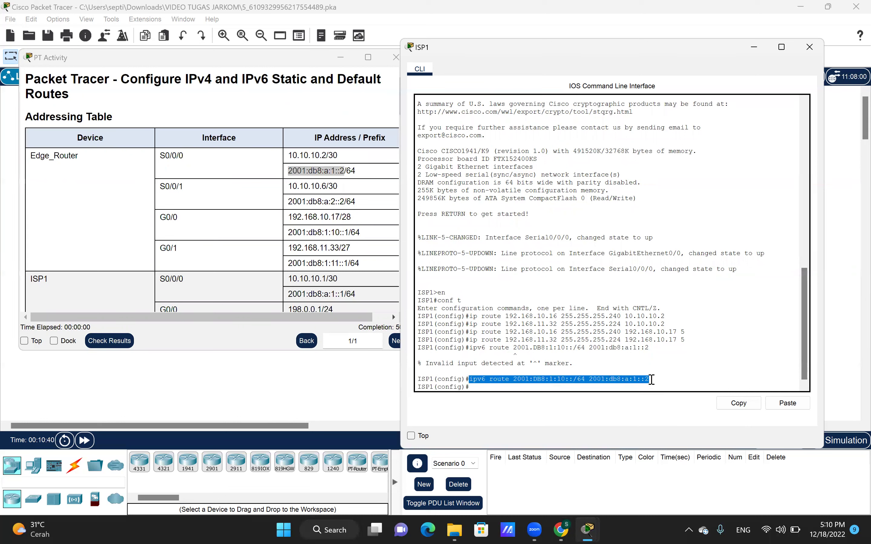
pyautogui.rightClick(648, 380)
pyautogui.click(671, 385)
pyautogui.click(620, 383)
pyautogui.rightClick(619, 388)
pyautogui.click(640, 407)
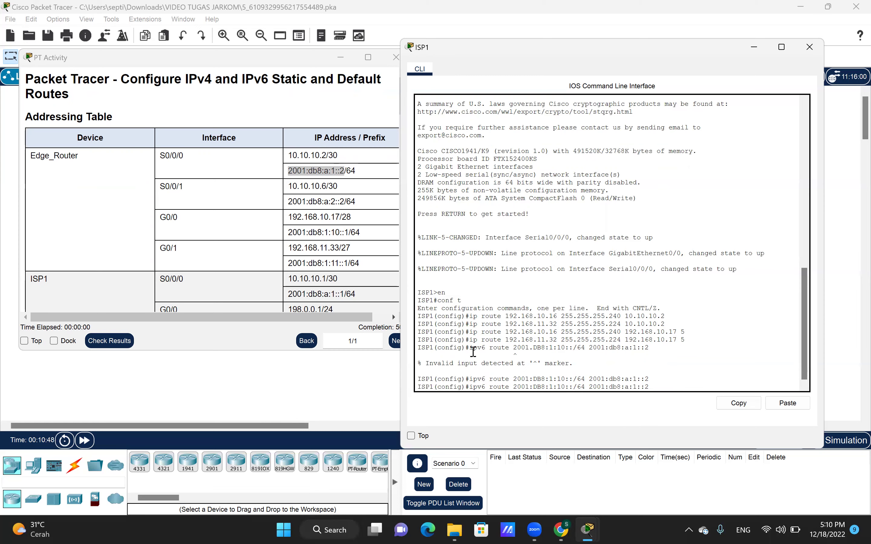
# Check LAN 2's prefix in the topology, change the duplicated route's destination to 2001:DB8:1:11::/64 and submit it.
pyautogui.click(320, 379)
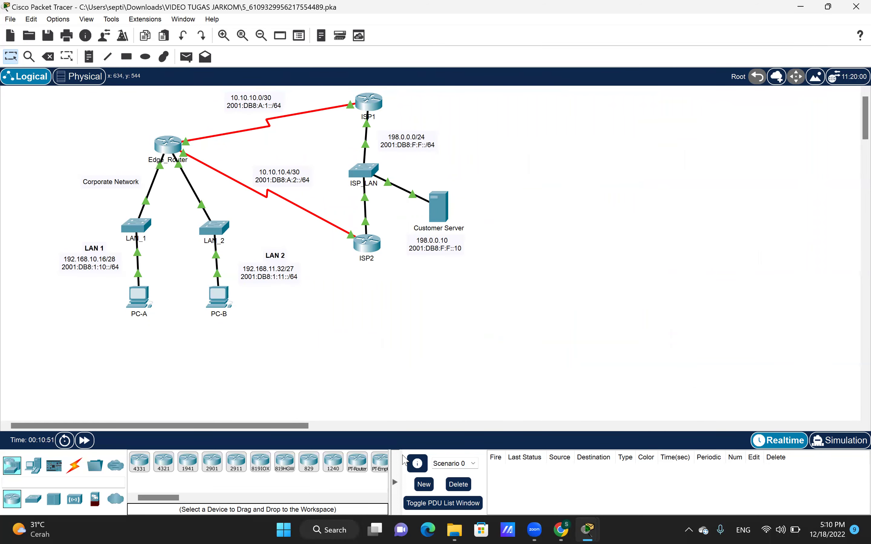
pyautogui.moveTo(562, 527)
pyautogui.click(705, 480)
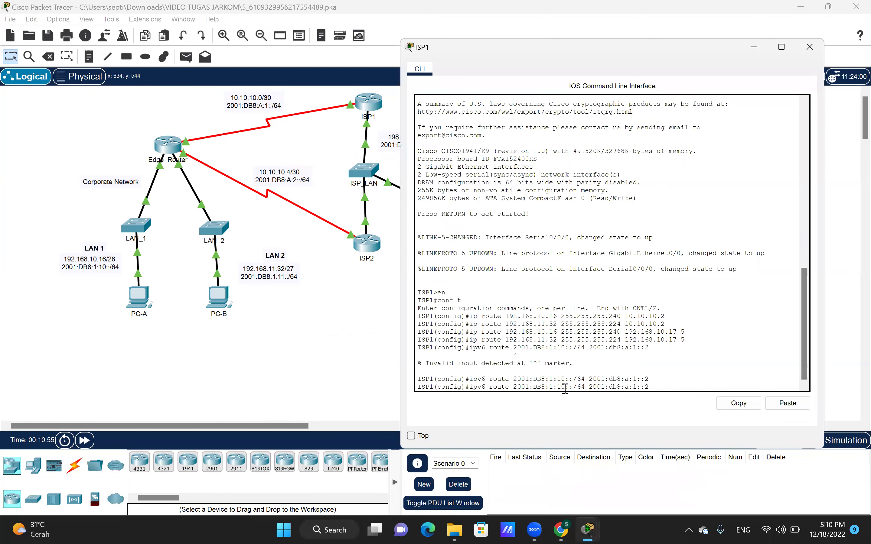
pyautogui.press('Left')
pyautogui.press('Left')
pyautogui.press('Left')
pyautogui.press('Left')
pyautogui.press('Left')
pyautogui.press('BackSpace')
pyautogui.write('1')
pyautogui.press('Right')
pyautogui.press('Right')
pyautogui.press('Right')
pyautogui.press('Right')
pyautogui.press('Right')
pyautogui.press('Right')
pyautogui.press('Right')
pyautogui.press('Right')
pyautogui.press('Right')
pyautogui.press('Right')
pyautogui.press('Right')
pyautogui.press('Right')
pyautogui.press('Right')
pyautogui.press('Right')
pyautogui.press('Right')
pyautogui.press('Return')
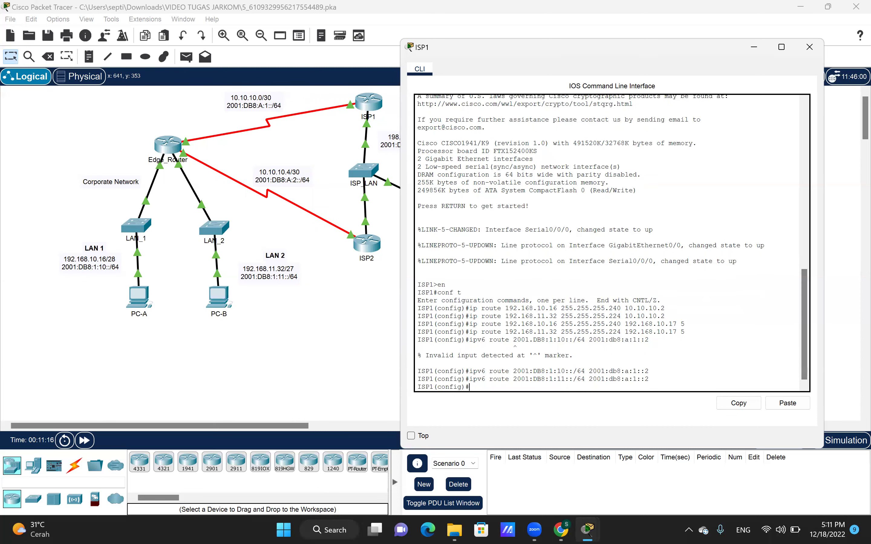
# Bring back the activity instructions and duplicate the valid 2001:DB8:1:10::/64 route command at the ISP1 prompt.
pyautogui.moveTo(588, 529)
pyautogui.click(582, 482)
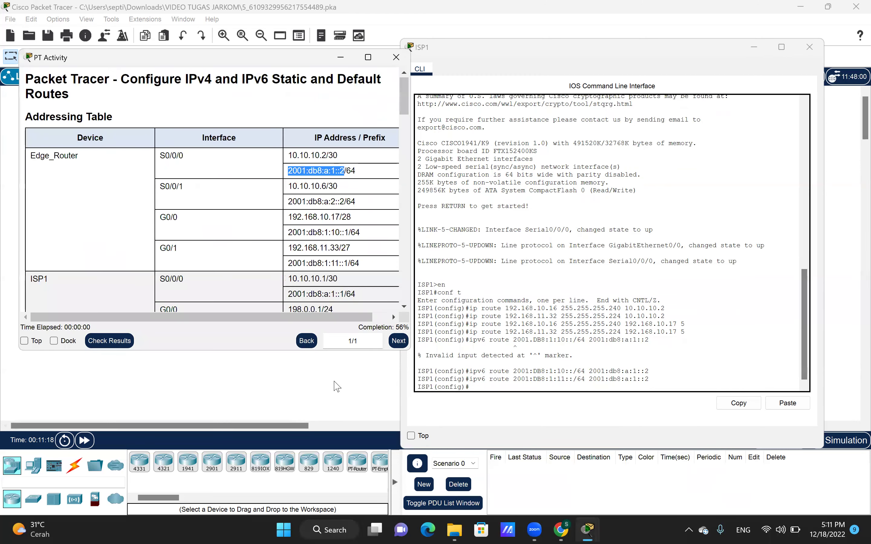
pyautogui.scroll(-10, 320, 233)
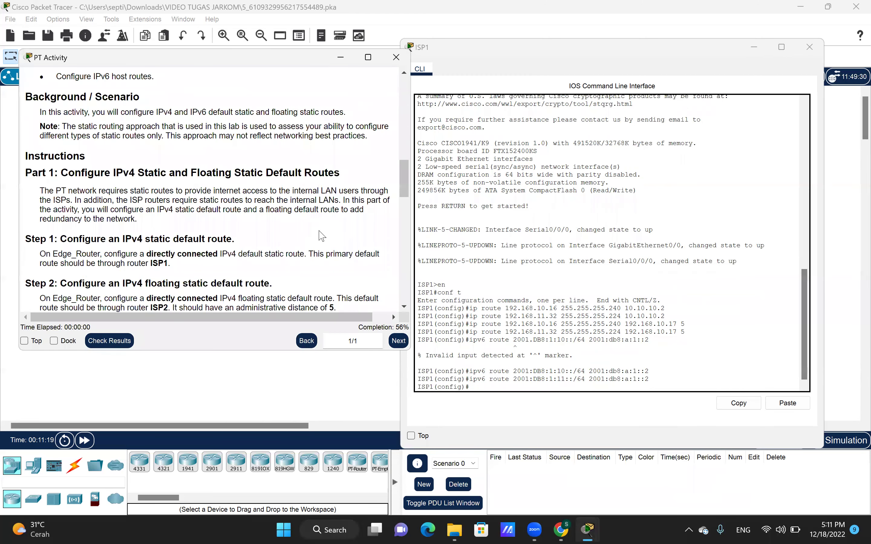
pyautogui.scroll(-1, 322, 236)
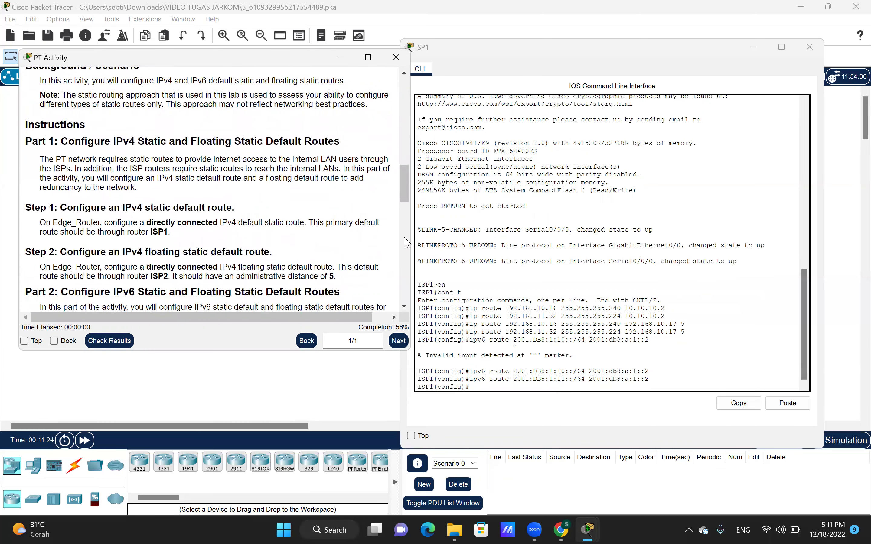
pyautogui.moveTo(470, 381); pyautogui.dragTo(633, 380)
pyautogui.click(471, 368)
pyautogui.moveTo(472, 368); pyautogui.dragTo(666, 373)
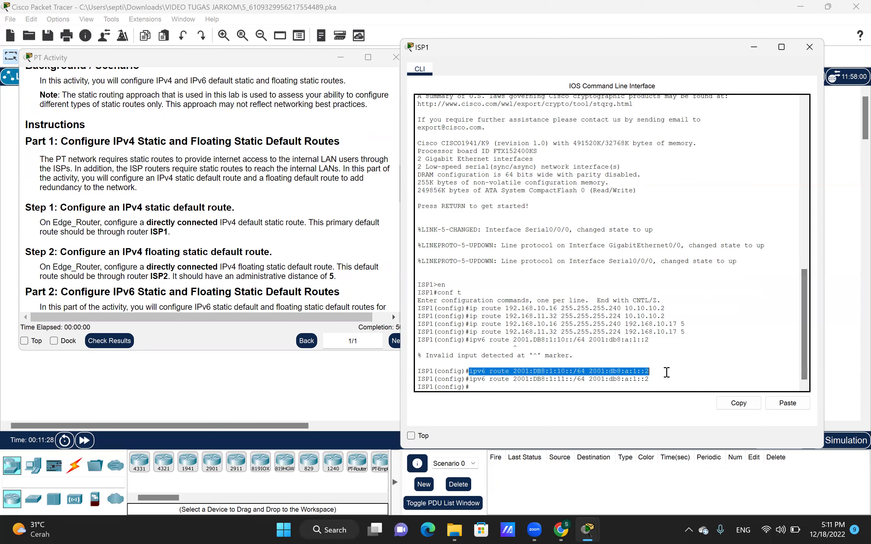
pyautogui.rightClick(633, 372)
pyautogui.click(658, 379)
pyautogui.rightClick(558, 386)
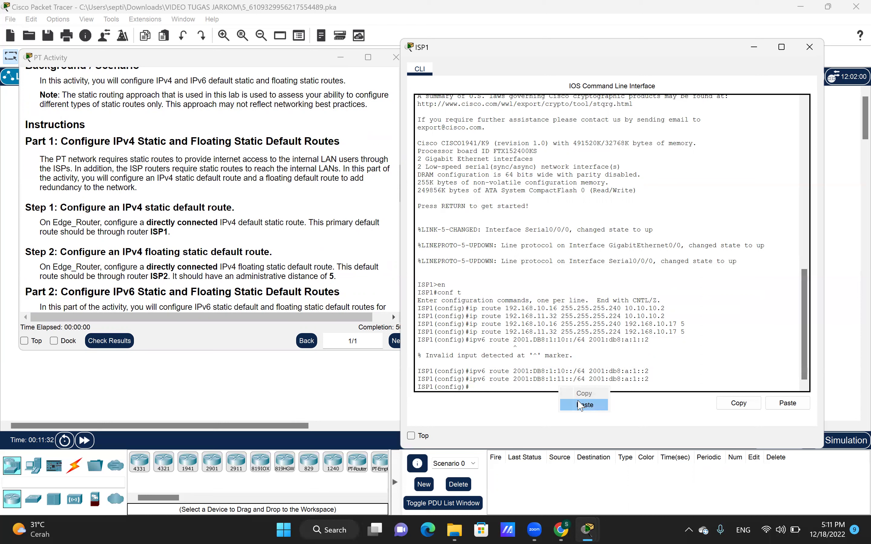
pyautogui.click(584, 404)
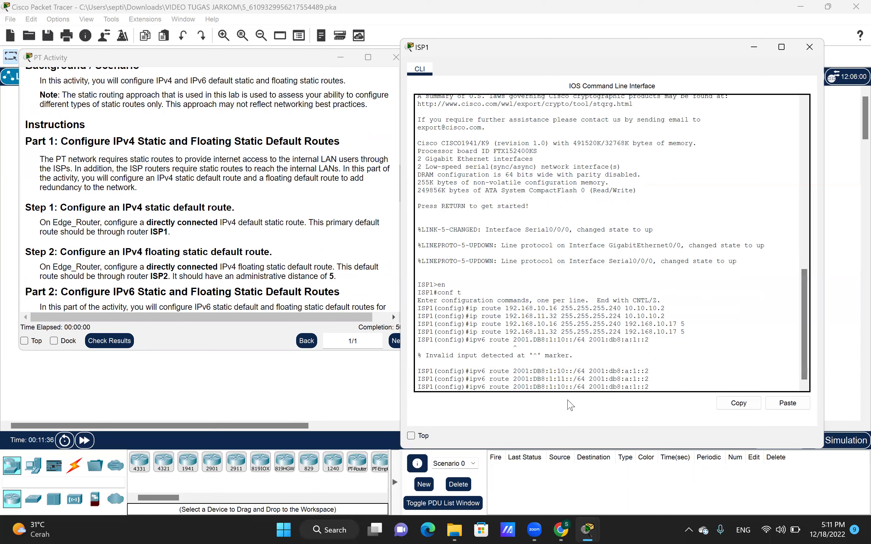
# Remove the next-hop address from the duplicated LAN 1 IPv6 route command.
pyautogui.press('BackSpace')
pyautogui.press('BackSpace')
pyautogui.press('BackSpace')
pyautogui.press('BackSpace')
pyautogui.press('BackSpace')
pyautogui.press('BackSpace')
pyautogui.press('BackSpace')
pyautogui.press('BackSpace')
pyautogui.press('BackSpace')
pyautogui.press('BackSpace')
pyautogui.press('BackSpace')
pyautogui.press('BackSpace')
pyautogui.press('BackSpace')
pyautogui.press('BackSpace')
pyautogui.press('BackSpace')
# Use ISP2's G0/0 address 2001:db8:f:f::2 from the addressing table as next hop and submit the LAN 1 route with administrative distance 5.
pyautogui.scroll(2, 333, 205)
pyautogui.scroll(10, 333, 204)
pyautogui.scroll(-2, 359, 132)
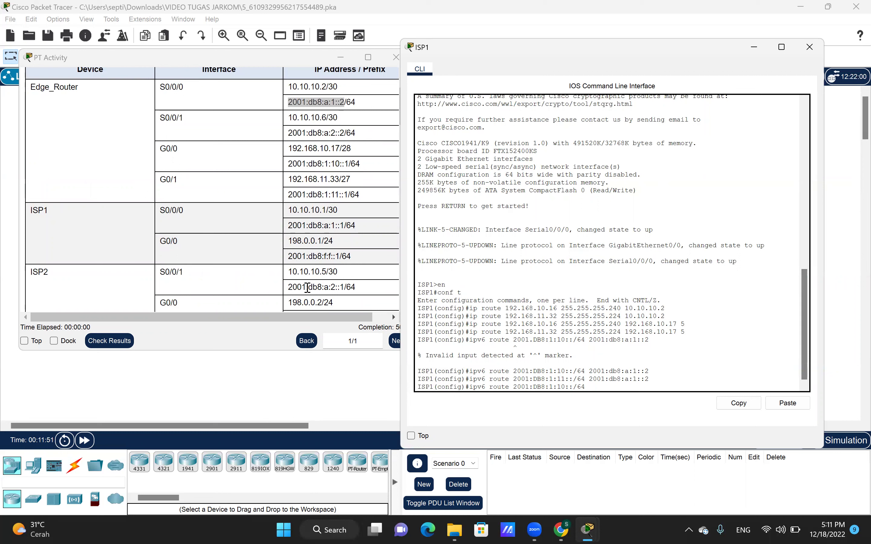
pyautogui.scroll(1, 355, 225)
pyautogui.scroll(3, 356, 225)
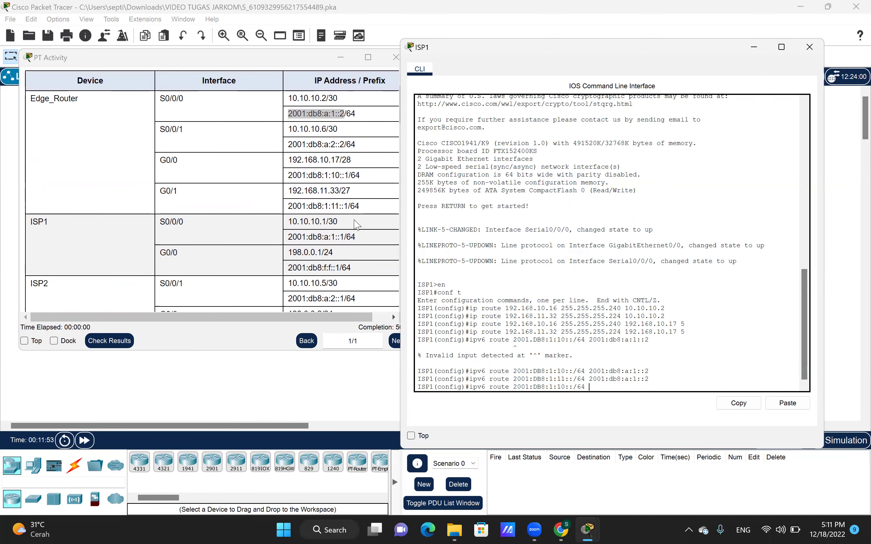
pyautogui.scroll(-10, 355, 225)
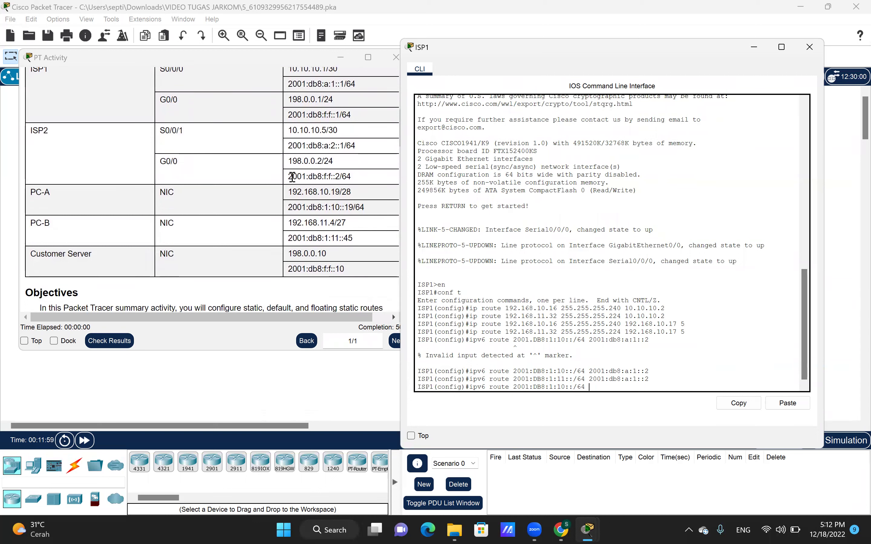
pyautogui.moveTo(288, 177); pyautogui.dragTo(340, 176)
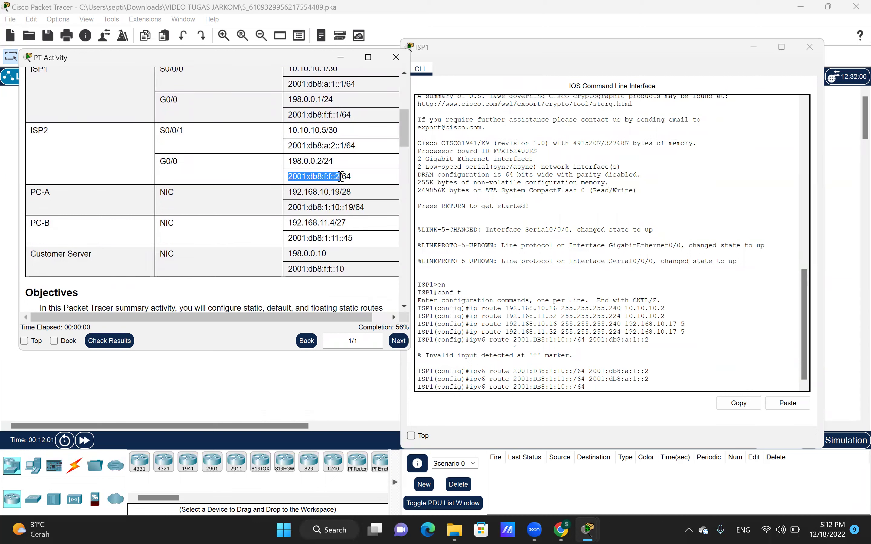
pyautogui.rightClick(341, 176)
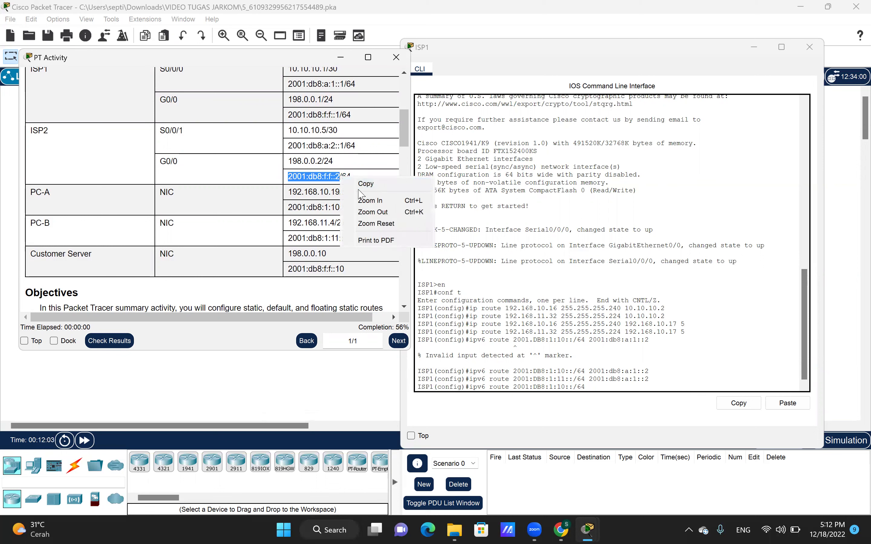
pyautogui.click(362, 185)
pyautogui.click(606, 387)
pyautogui.rightClick(605, 388)
pyautogui.click(636, 407)
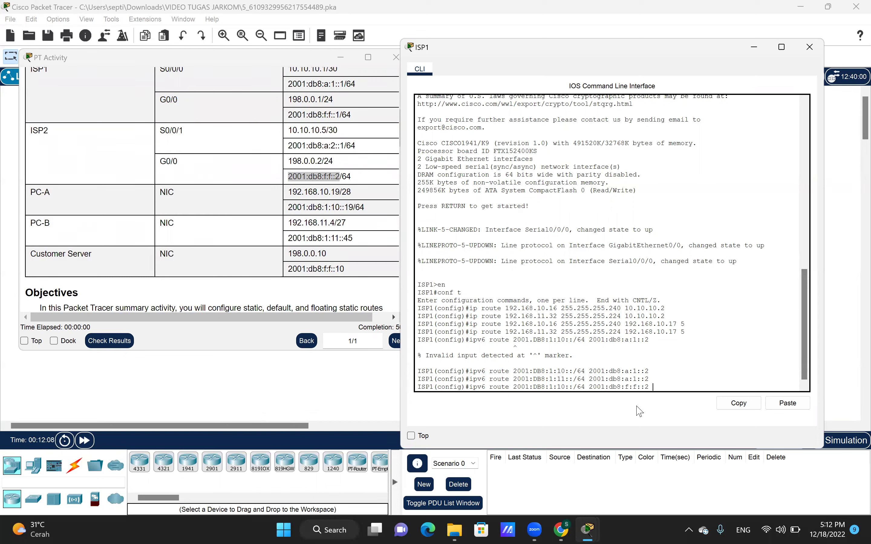
pyautogui.write('5')
pyautogui.press('Return')
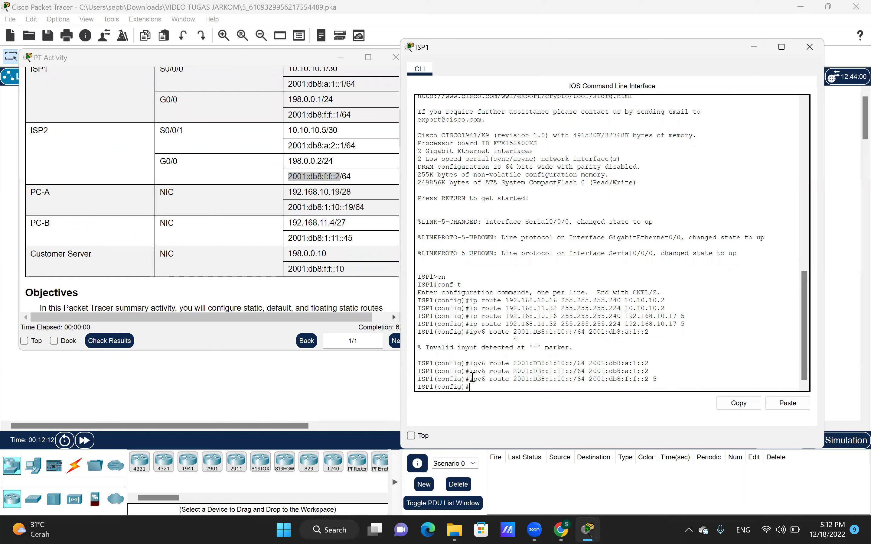
# Duplicate the LAN 1 IPv6 floating static route command at the ISP1 prompt.
pyautogui.moveTo(472, 378); pyautogui.dragTo(658, 380)
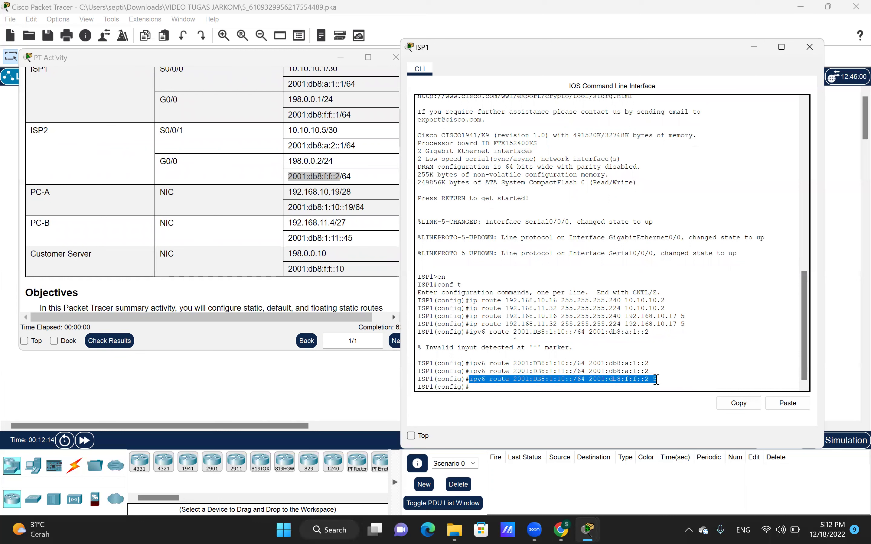
pyautogui.rightClick(656, 379)
pyautogui.click(681, 387)
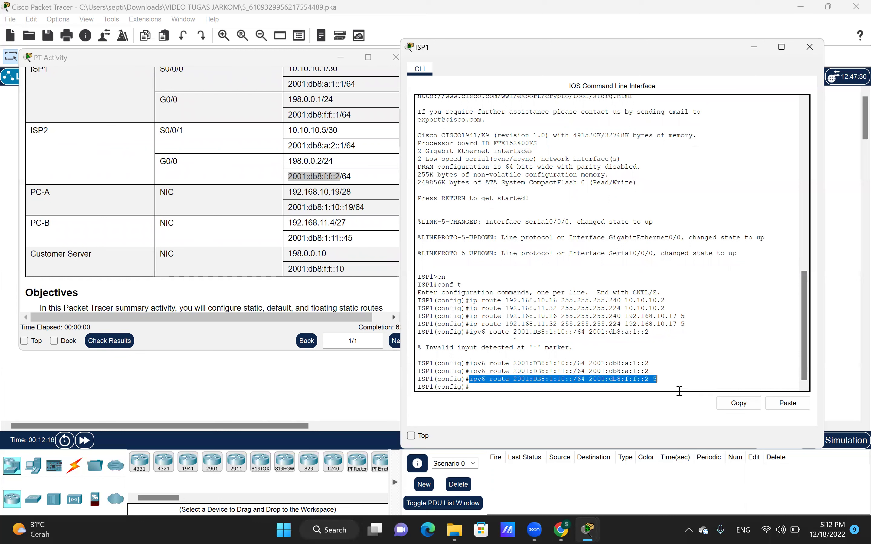
pyautogui.rightClick(606, 393)
pyautogui.click(632, 408)
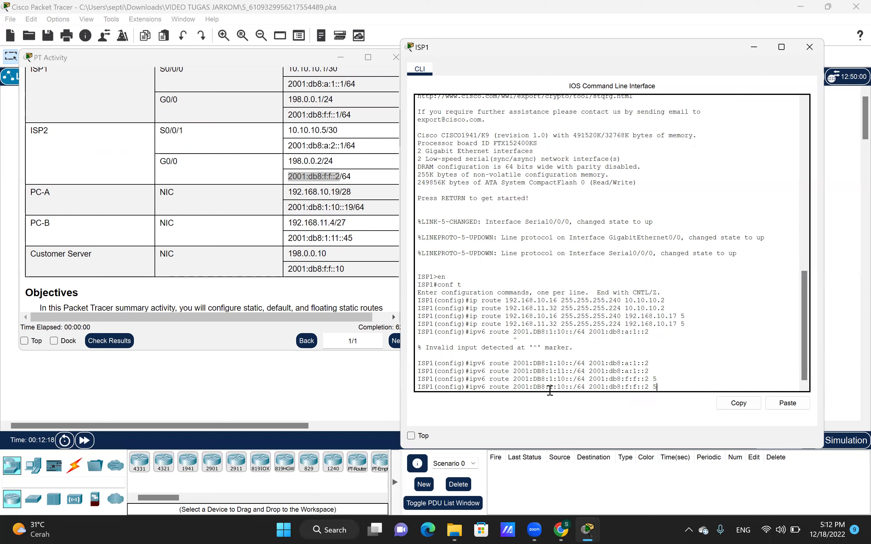
# Change the duplicated floating route's destination to 2001:DB8:1:11::/64 for LAN 2 and submit it.
pyautogui.press('Left')
pyautogui.press('Left')
pyautogui.press('Left')
pyautogui.press('Left')
pyautogui.press('Left')
pyautogui.press('Left')
pyautogui.press('Left')
pyautogui.press('Left')
pyautogui.press('Left')
pyautogui.press('Left')
pyautogui.press('Left')
pyautogui.press('Left')
pyautogui.press('Left')
pyautogui.press('Left')
pyautogui.press('Left')
pyautogui.press('Left')
pyautogui.press('Left')
pyautogui.press('Left')
pyautogui.press('Left')
pyautogui.press('Left')
pyautogui.press('BackSpace')
pyautogui.write('1')
pyautogui.press('Return')
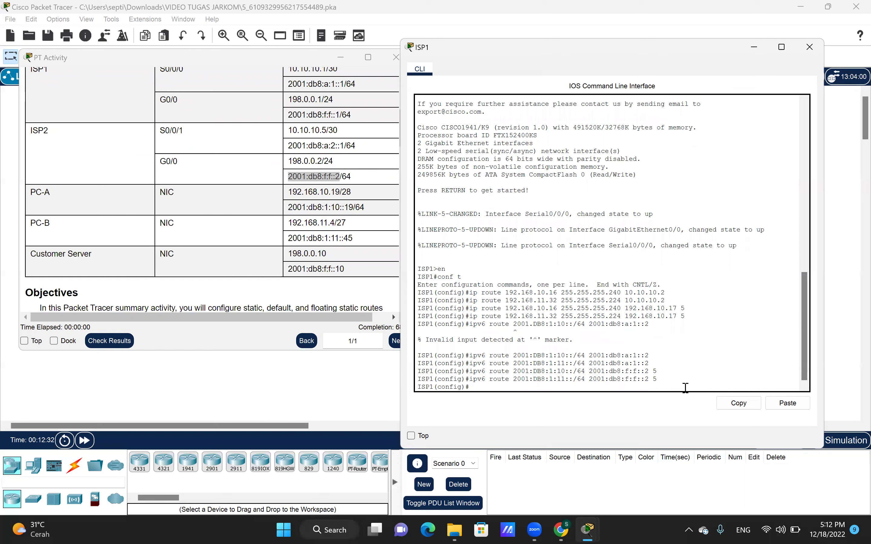
# Read the Part 5 tasks on IPv4 and IPv6 host routes in the activity instructions.
pyautogui.scroll(-3, 276, 266)
pyautogui.scroll(-6, 276, 266)
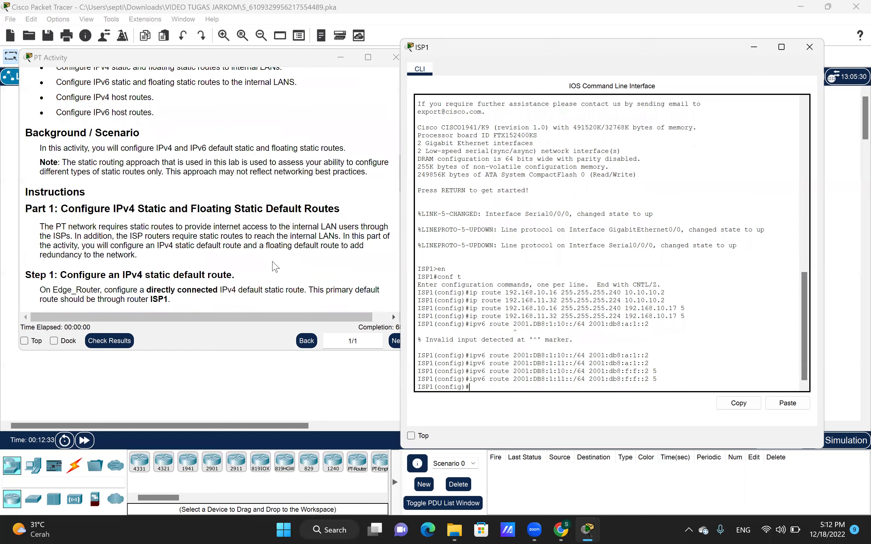
pyautogui.scroll(-7, 275, 267)
pyautogui.scroll(-10, 275, 267)
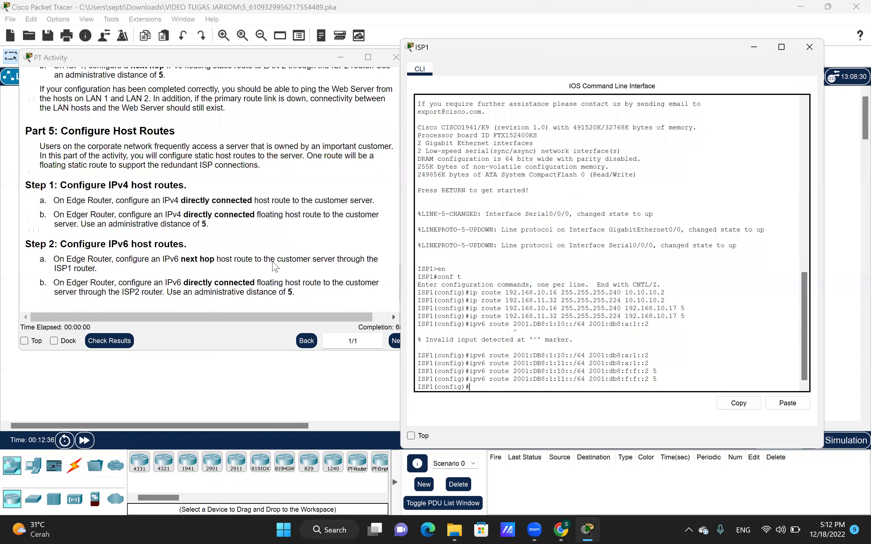
# Close the ISP1 console, move the activity instructions off the topology and open Edge_Router's command line.
pyautogui.click(802, 50)
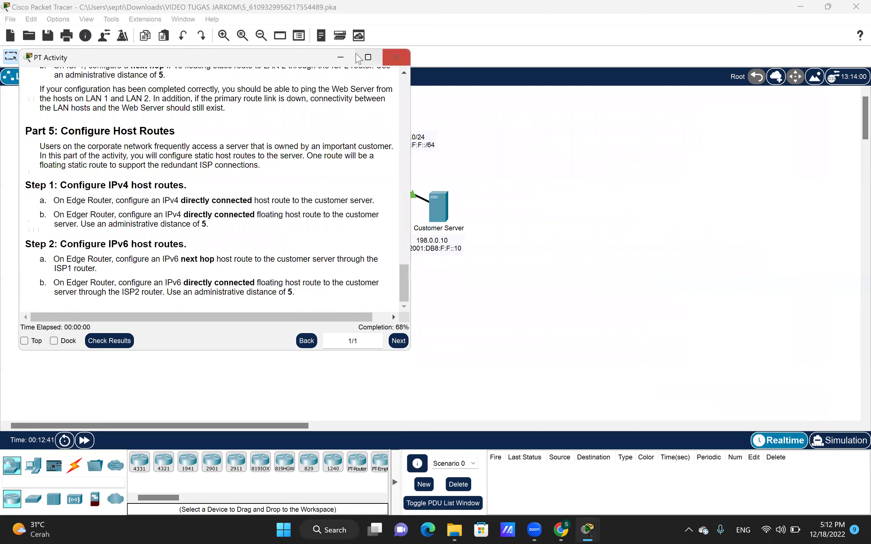
pyautogui.moveTo(322, 59); pyautogui.dragTo(786, 80)
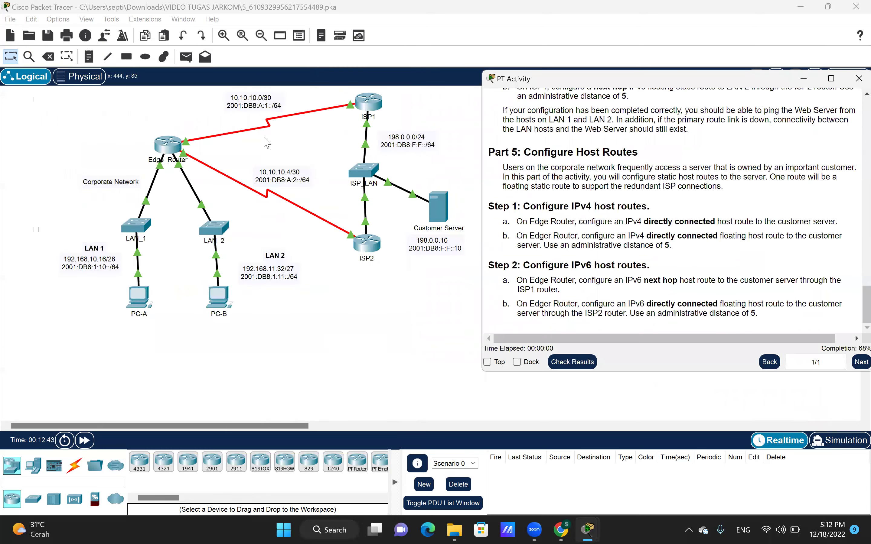
pyautogui.click(168, 145)
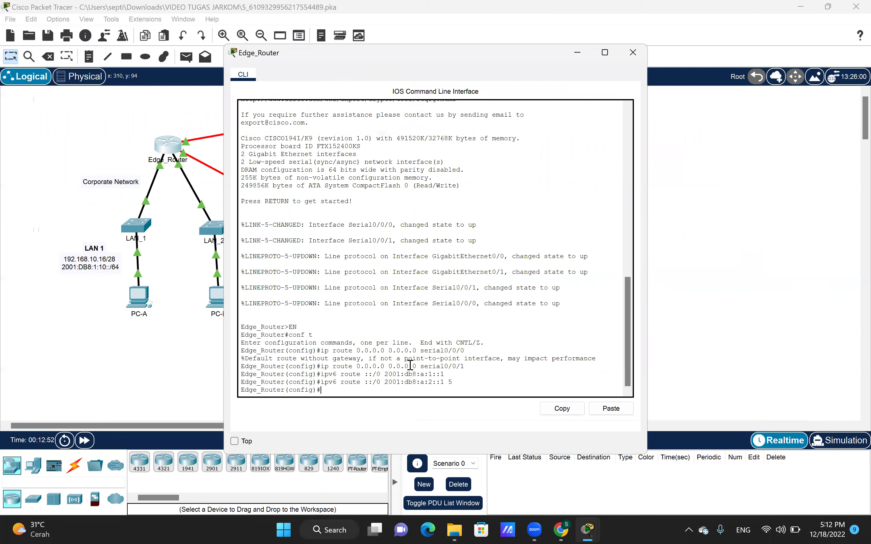
# Exit configuration mode on Edge_Router and re-enter privileged and global configuration mode with en and conf t.
pyautogui.write('xit')
pyautogui.press('Return')
pyautogui.write('en')
pyautogui.press('Return')
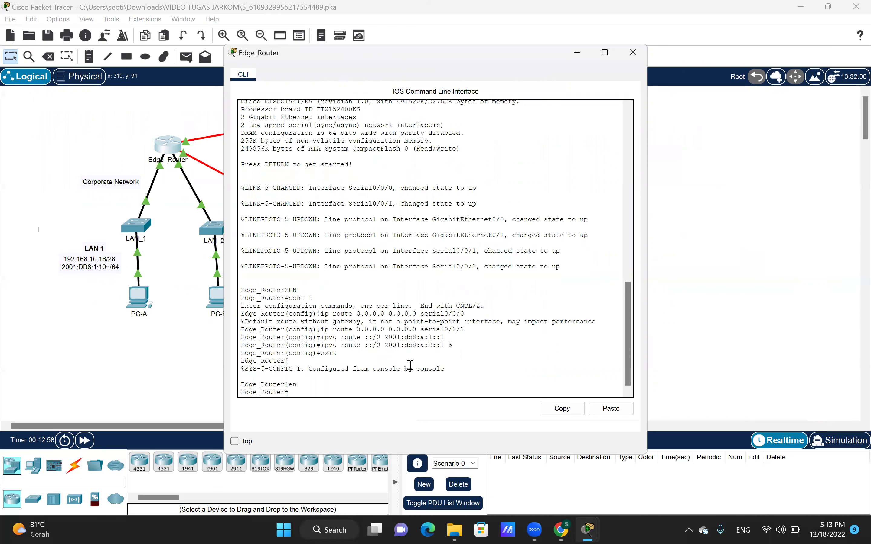
pyautogui.write('conf t')
pyautogui.press('Return')
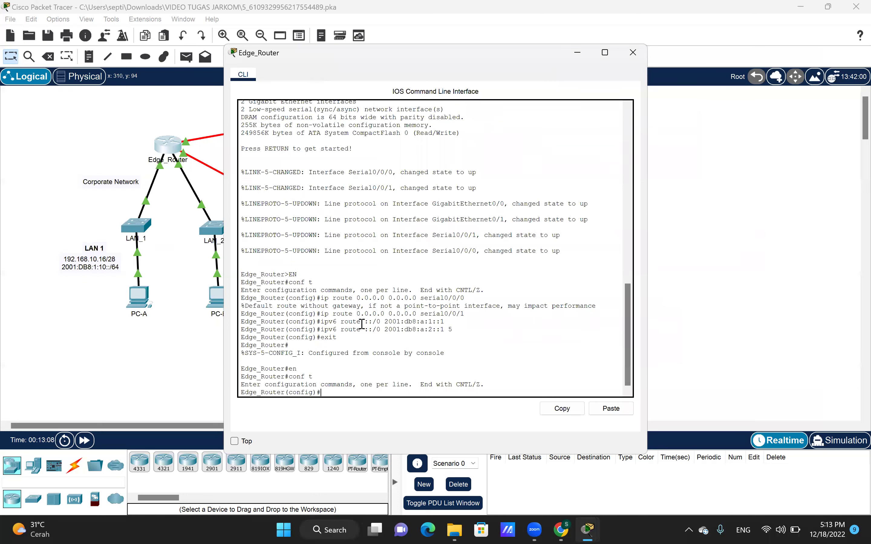
# Configure a directly connected IPv4 host route to the customer server 198.0.0.10 with mask 255.255.255.255 through s0/0/0.
pyautogui.write('ip route 198.0.0.10 255.255.255.25')
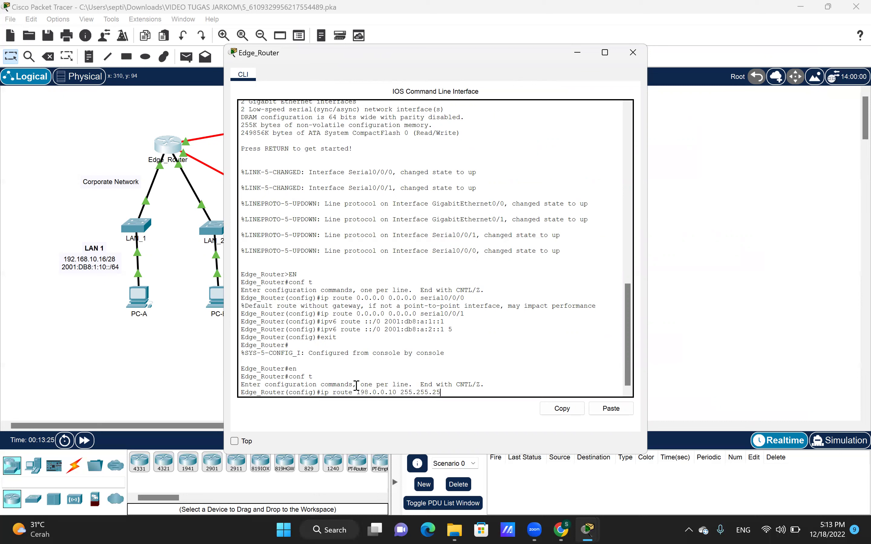
pyautogui.write('5 s0/0/0')
pyautogui.press('Return')
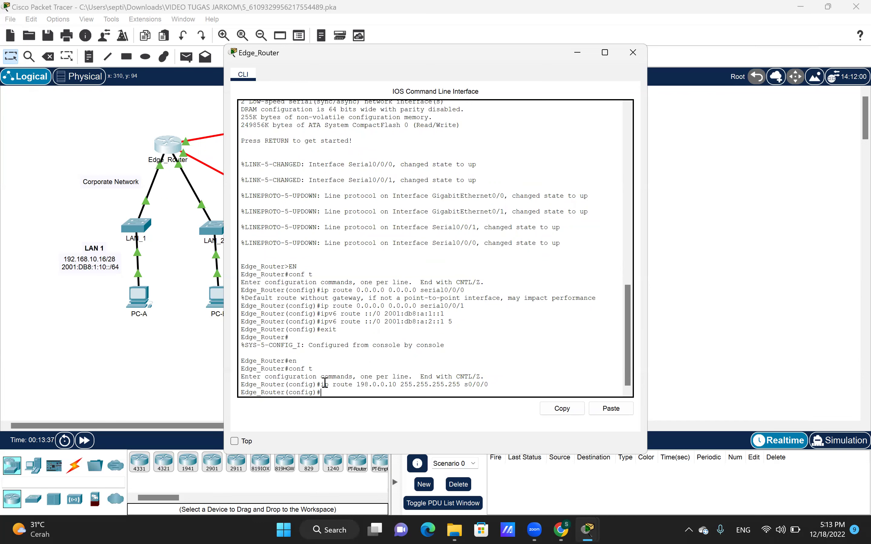
# Try to submit a copy of the IPv4 host route command with exit interface s0/0/1 and administrative distance 5.
pyautogui.moveTo(324, 384); pyautogui.dragTo(493, 385)
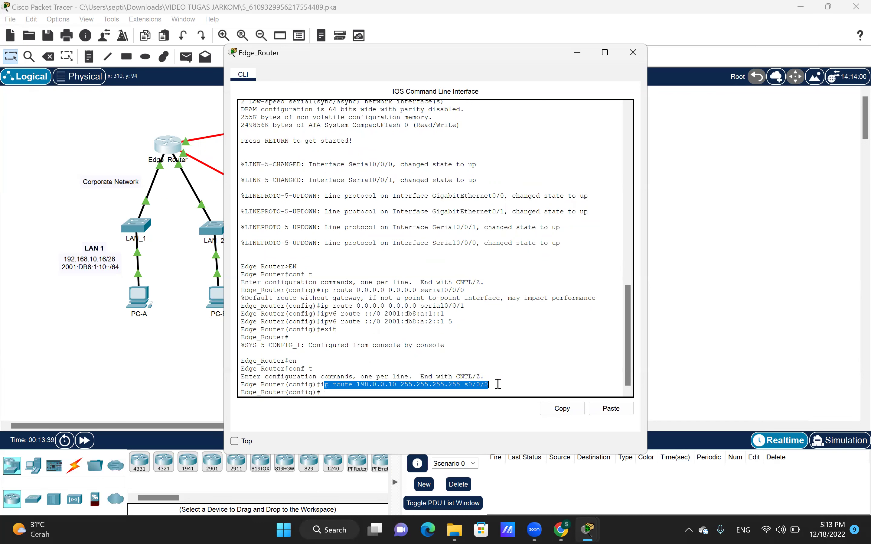
pyautogui.rightClick(490, 385)
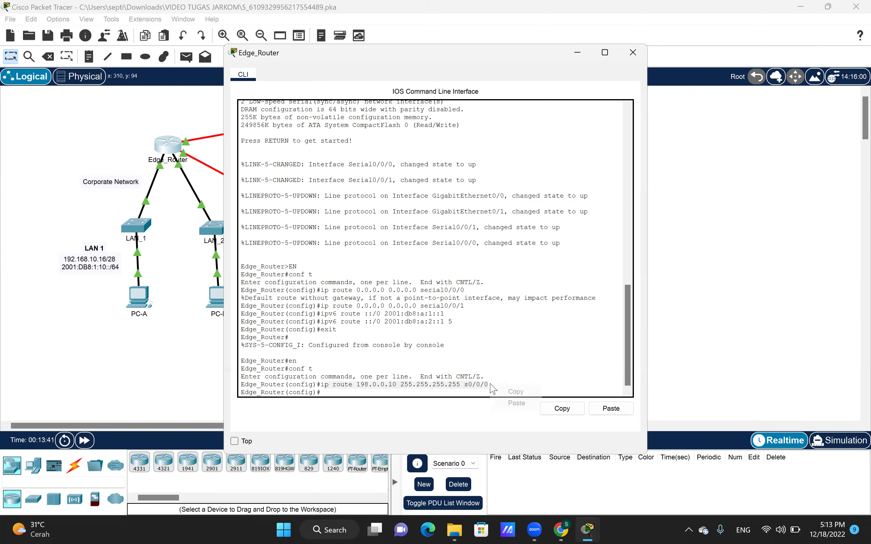
pyautogui.click(526, 393)
pyautogui.click(525, 393)
pyautogui.rightClick(473, 393)
pyautogui.click(502, 412)
pyautogui.click(322, 391)
pyautogui.write('i')
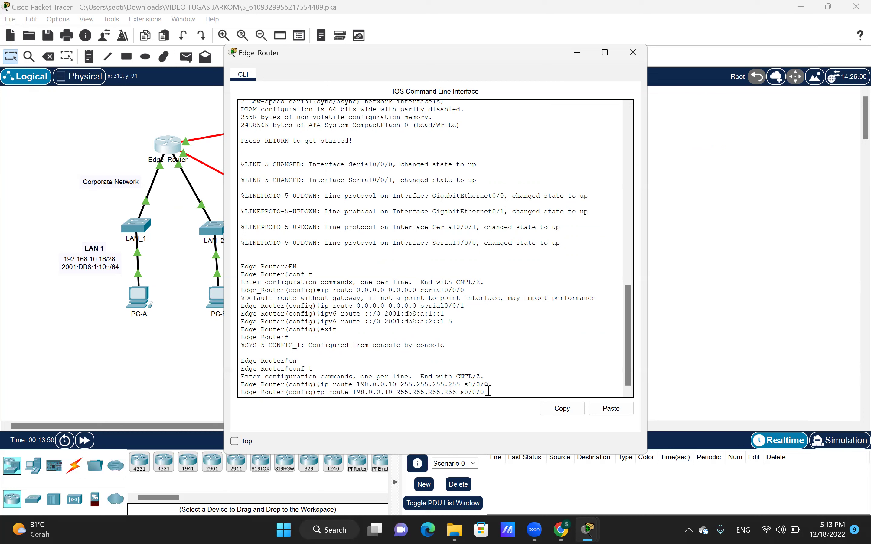
pyautogui.press('BackSpace')
pyautogui.press('BackSpace')
pyautogui.press('BackSpace')
pyautogui.press('Return')
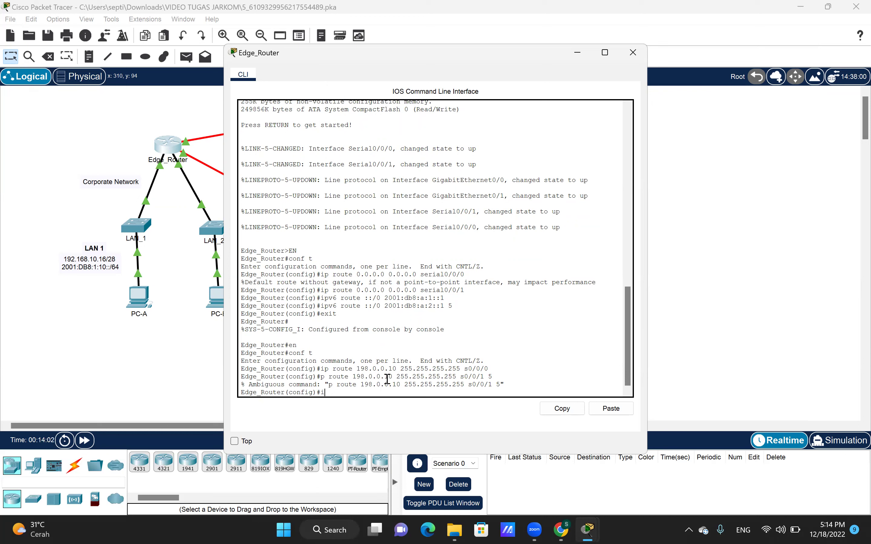
# Configure the floating IPv4 host route to 198.0.0.10 255.255.255.255 through s0/0/1 with distance 5, reusing the full s0/0/0 route command.
pyautogui.moveTo(321, 368); pyautogui.dragTo(487, 367)
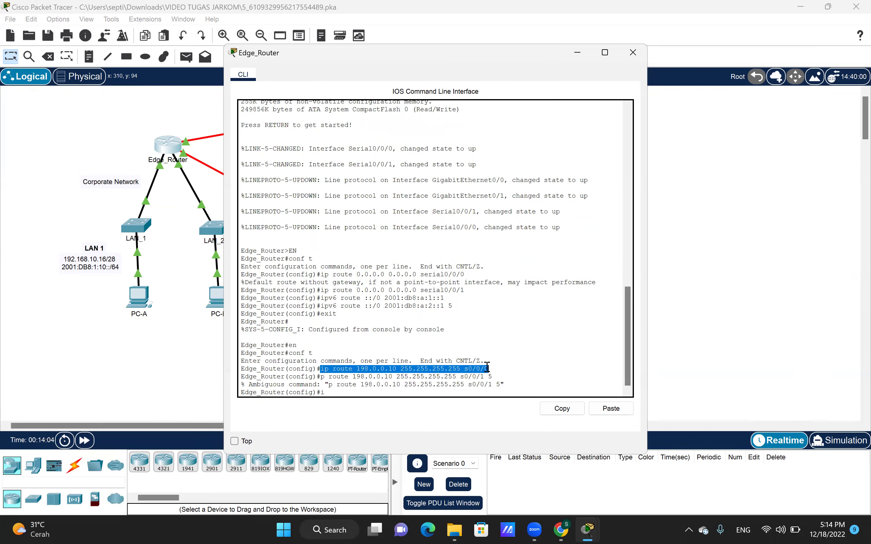
pyautogui.rightClick(487, 367)
pyautogui.click(411, 393)
pyautogui.rightClick(409, 392)
pyautogui.click(432, 411)
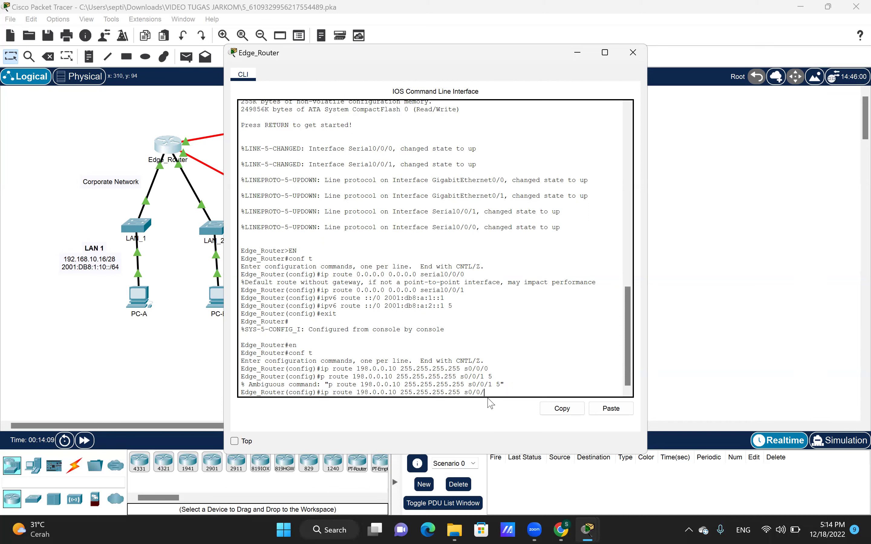
pyautogui.write('1 5')
pyautogui.press('Return')
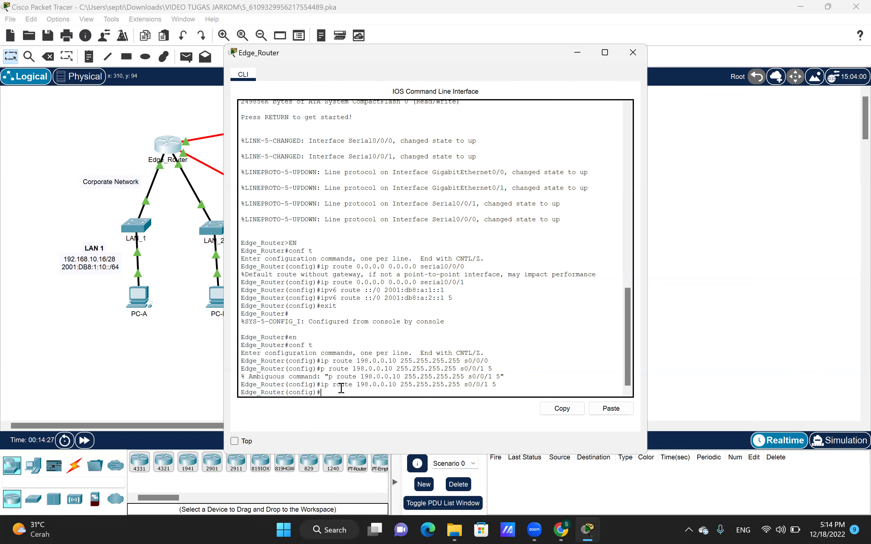
# Begin an ipv6 route command on Edge_Router and bring up the ISP1 rows of the activity's addressing table.
pyautogui.write('ipv6 route')
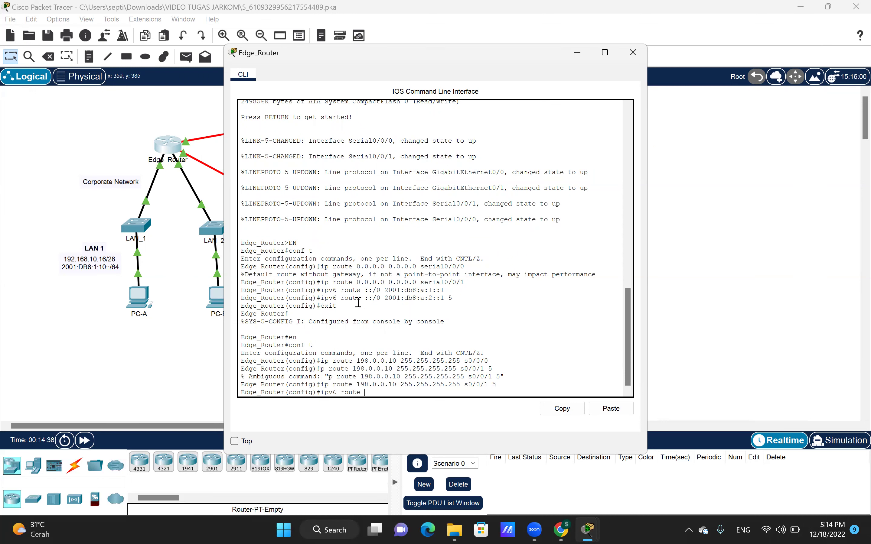
pyautogui.moveTo(561, 529)
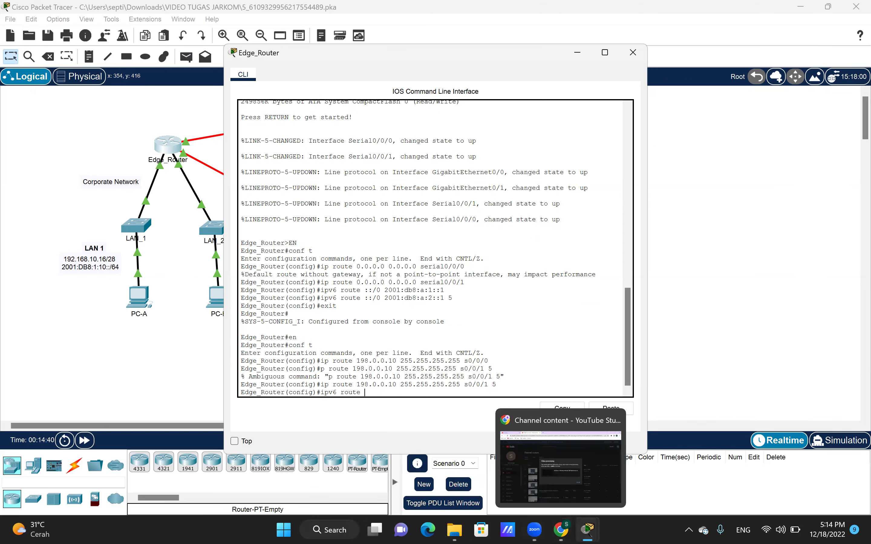
pyautogui.moveTo(588, 529)
pyautogui.click(700, 498)
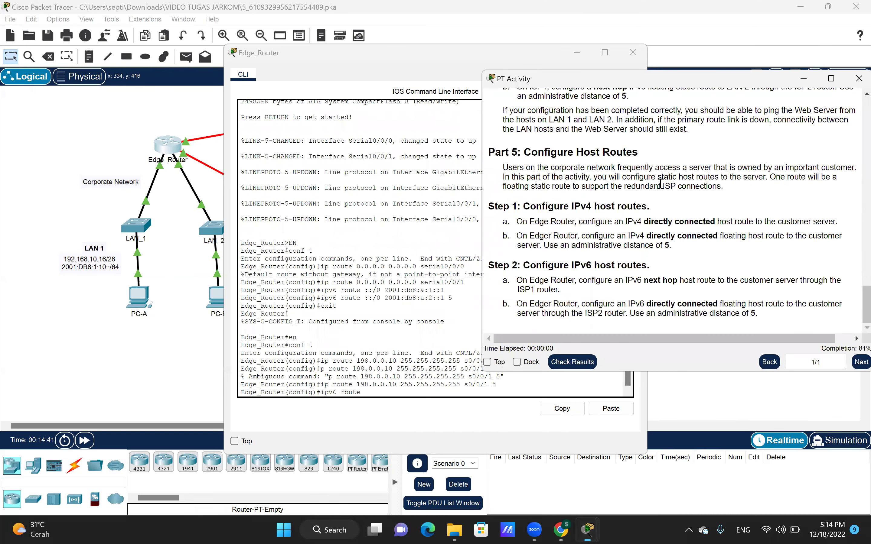
pyautogui.scroll(10, 661, 183)
pyautogui.scroll(5, 745, 220)
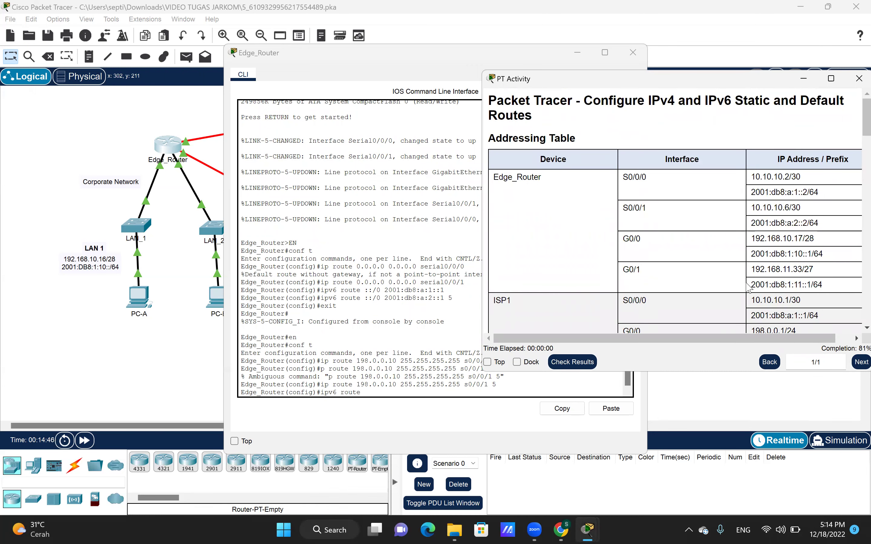
pyautogui.scroll(-3, 767, 280)
pyautogui.scroll(-1, 767, 281)
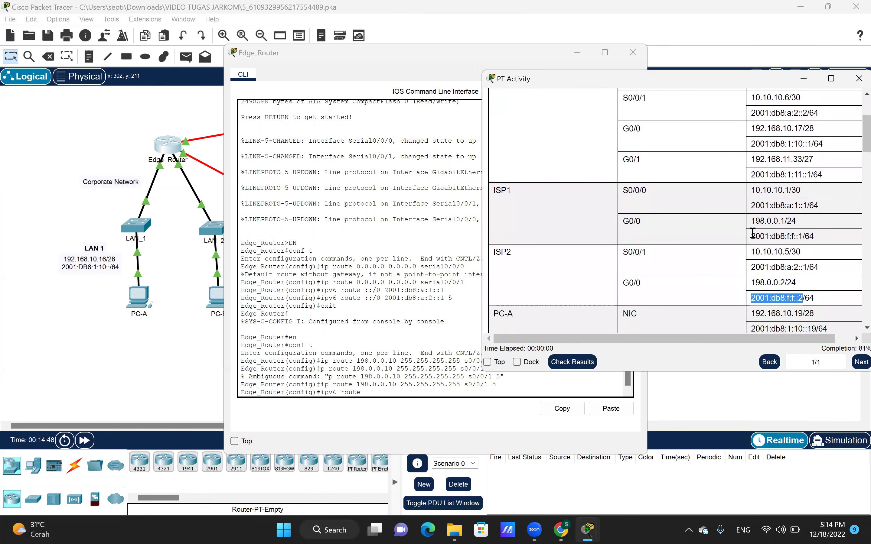
# Enter the customer server destination 2001:db8:f:f::10/128 in the ipv6 route command, reusing ISP1's G0/0 IPv6 address from the table.
pyautogui.moveTo(752, 237); pyautogui.dragTo(803, 236)
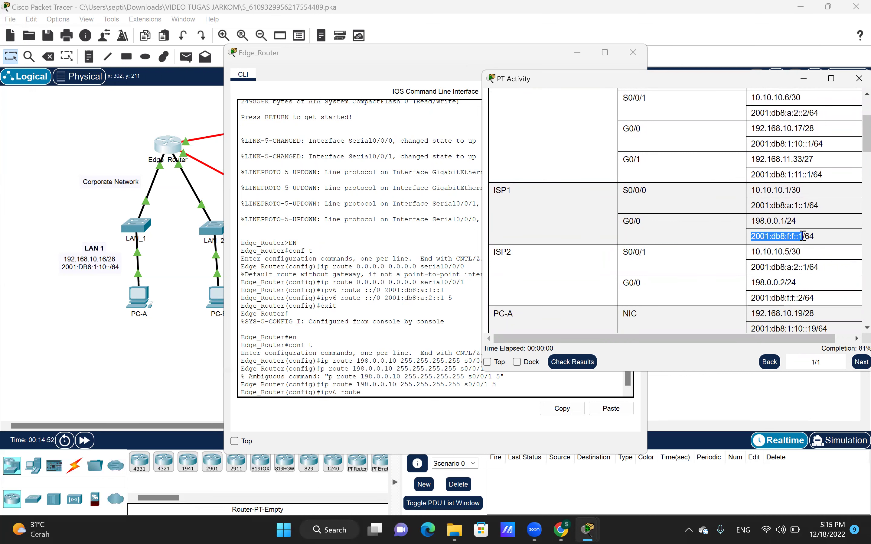
pyautogui.rightClick(802, 237)
pyautogui.click(807, 242)
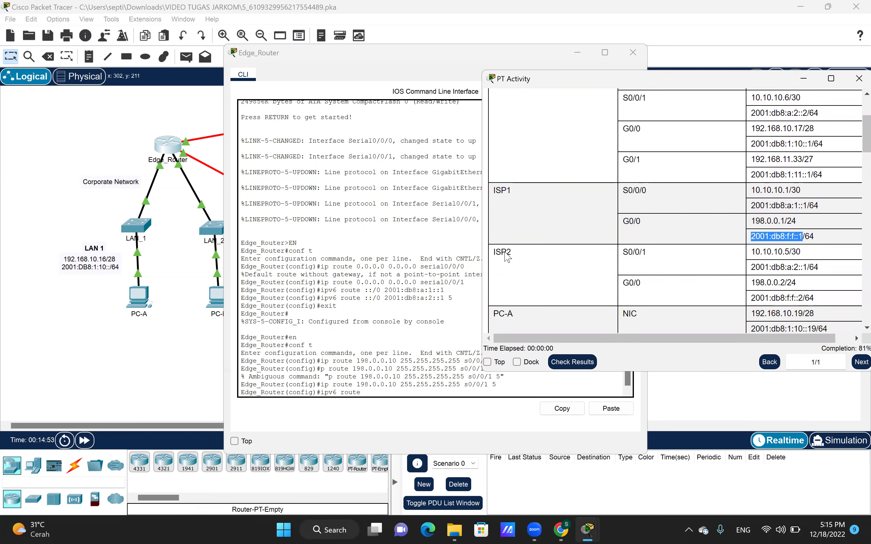
pyautogui.click(393, 239)
pyautogui.rightClick(374, 393)
pyautogui.click(394, 412)
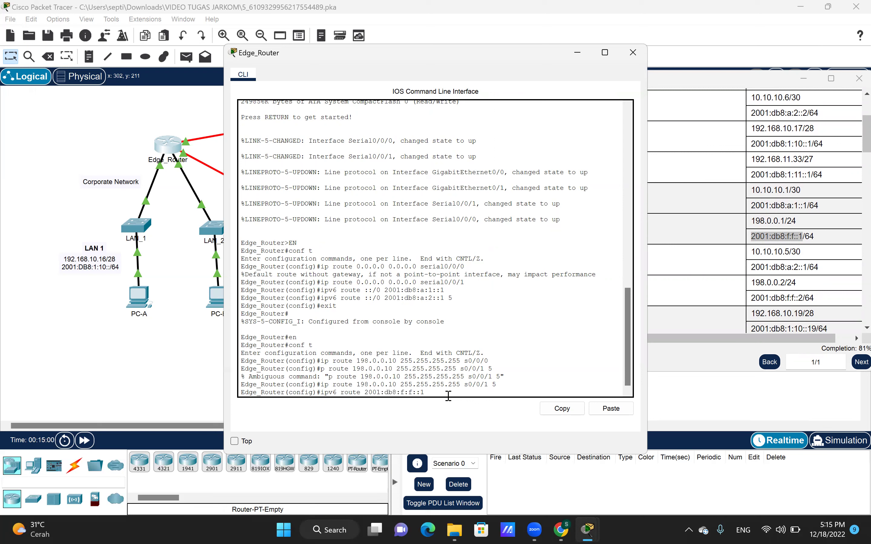
pyautogui.write('0/128')
# Use ISP1's S0/0/0 address 2001:db8:a:1::1 from the addressing table as next hop and submit the IPv6 host route.
pyautogui.scroll(3, 778, 126)
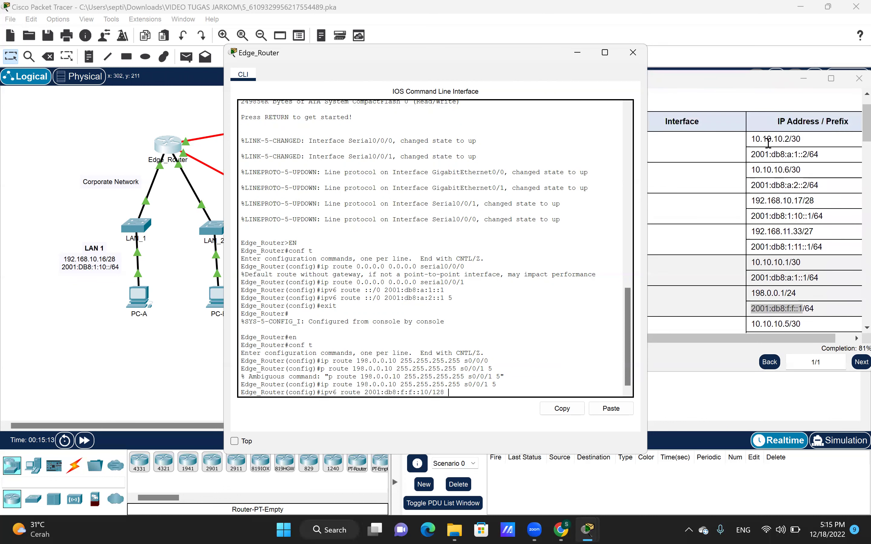
pyautogui.moveTo(751, 152); pyautogui.dragTo(800, 158)
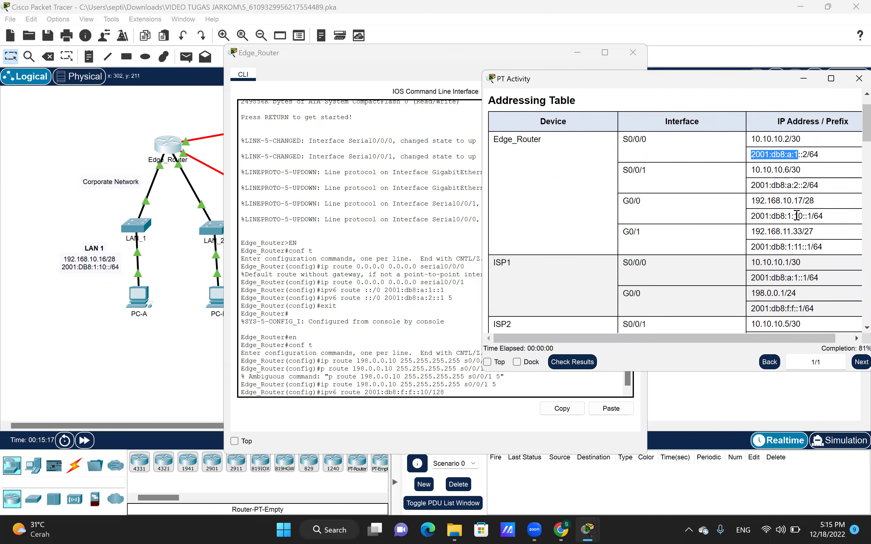
pyautogui.click(803, 249)
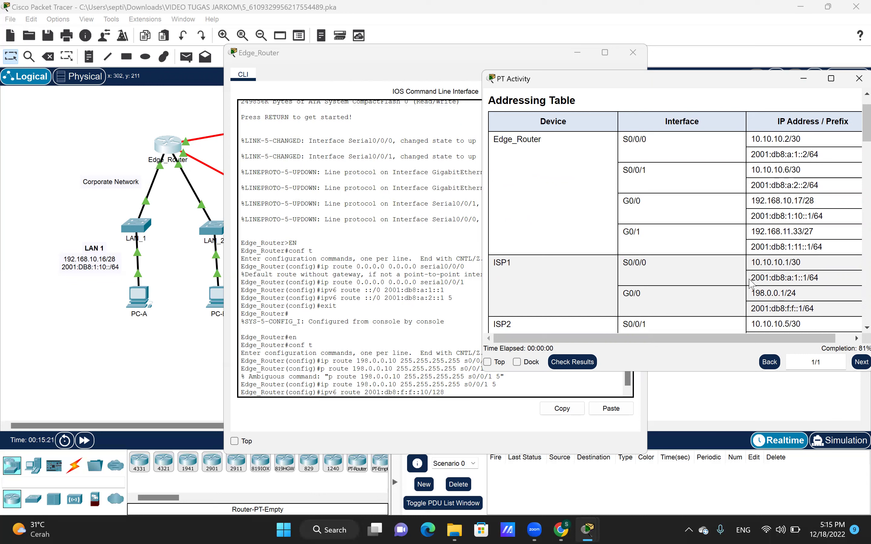
pyautogui.moveTo(751, 278); pyautogui.dragTo(807, 278)
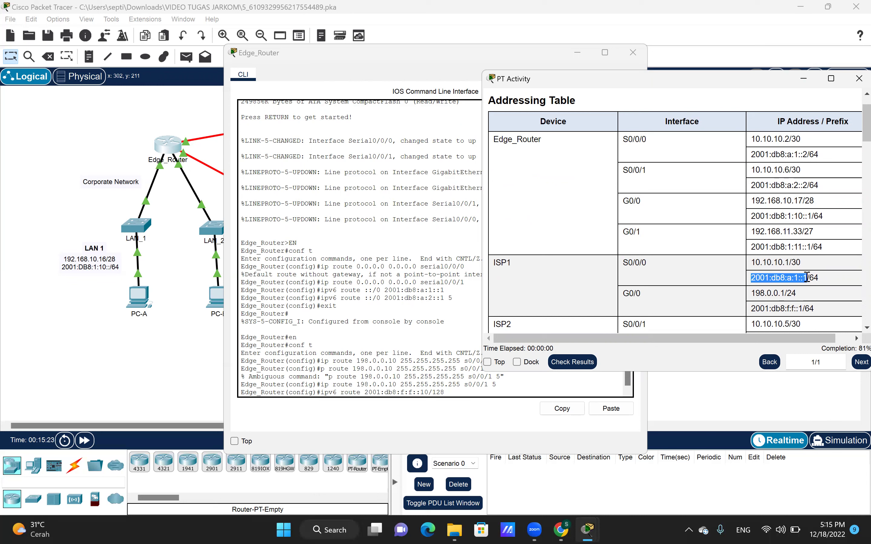
pyautogui.rightClick(806, 277)
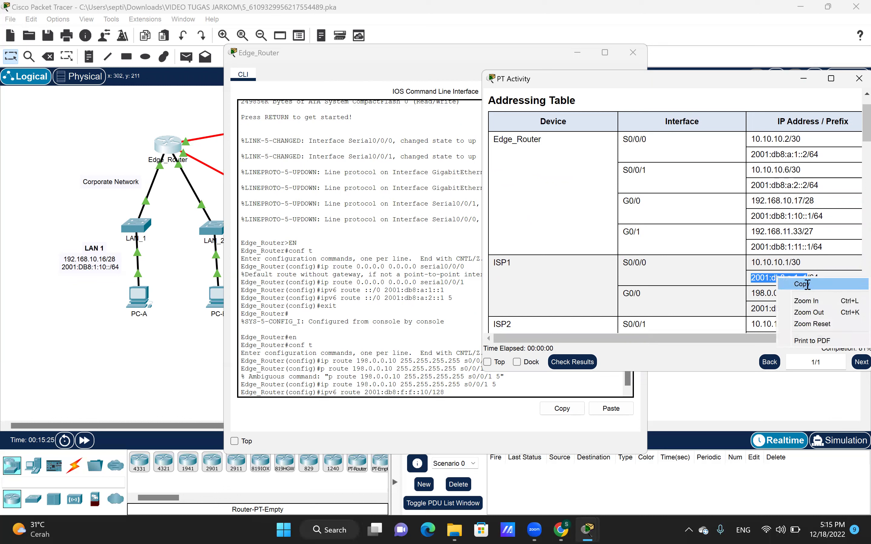
pyautogui.click(795, 285)
pyautogui.click(460, 383)
pyautogui.rightClick(456, 394)
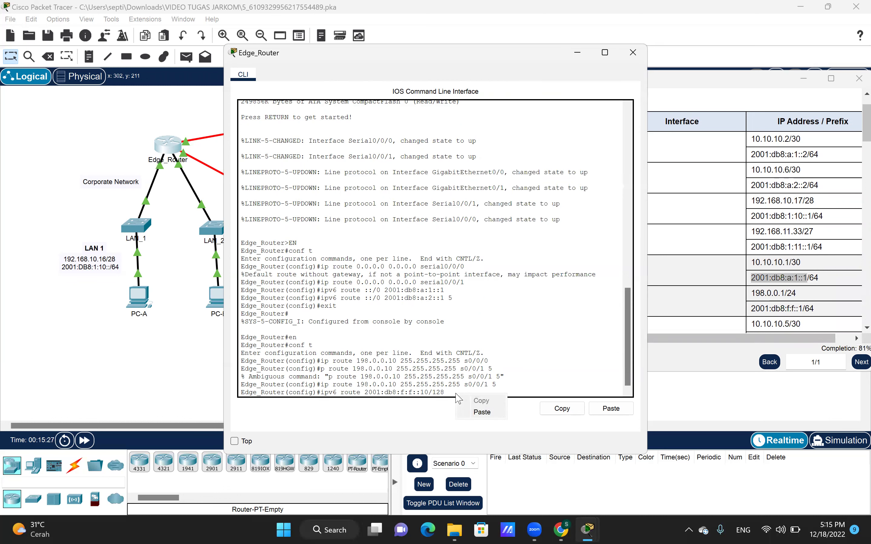
pyautogui.click(469, 416)
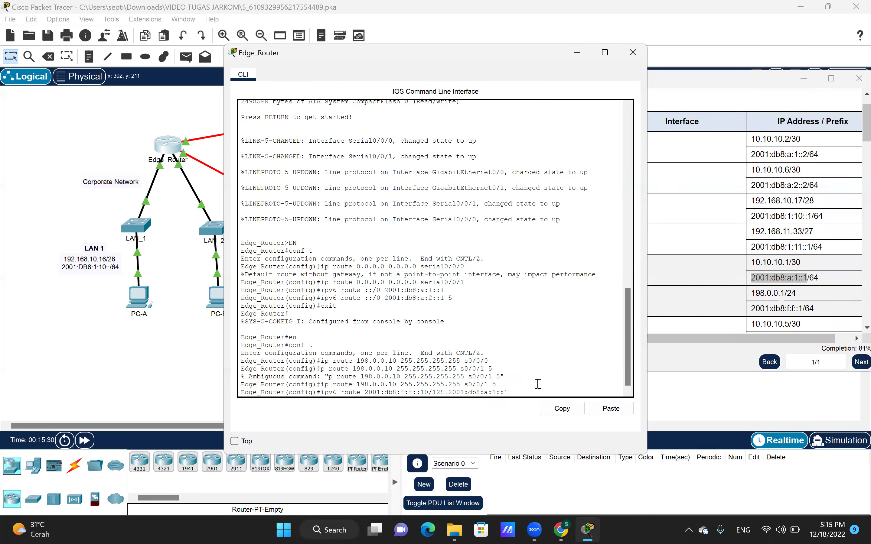
pyautogui.press('Return')
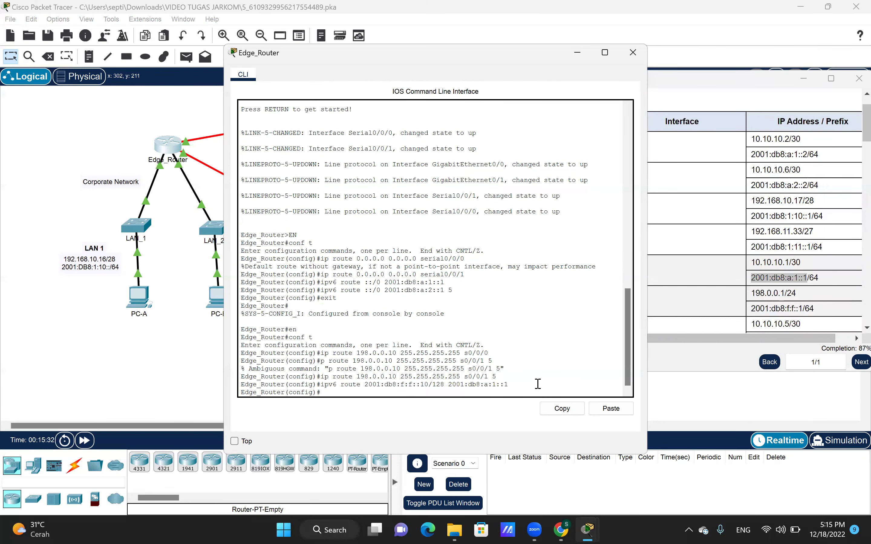
# Duplicate the IPv6 host route command, change its next hop to 2001:db8:a:2::1 with administrative distance 5, and submit it.
pyautogui.moveTo(323, 384); pyautogui.dragTo(508, 385)
pyautogui.rightClick(507, 388)
pyautogui.click(533, 395)
pyautogui.rightClick(470, 394)
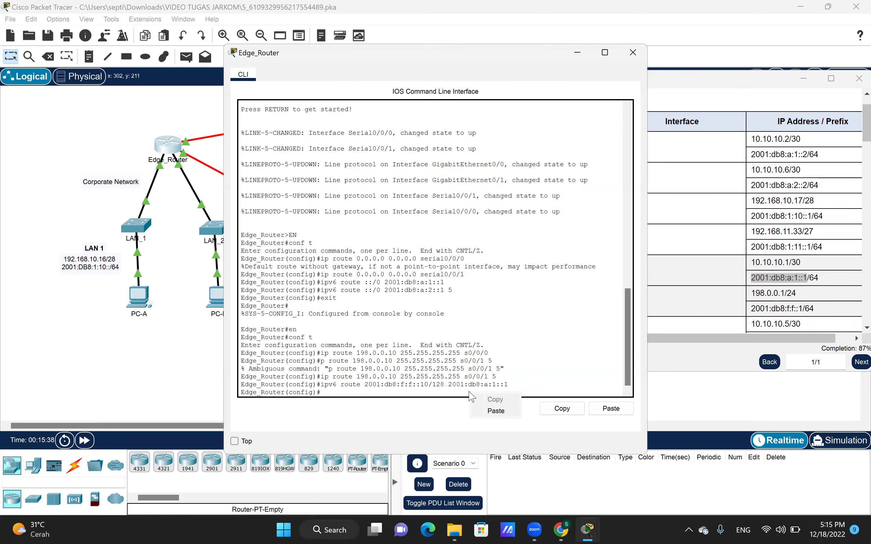
pyautogui.click(496, 411)
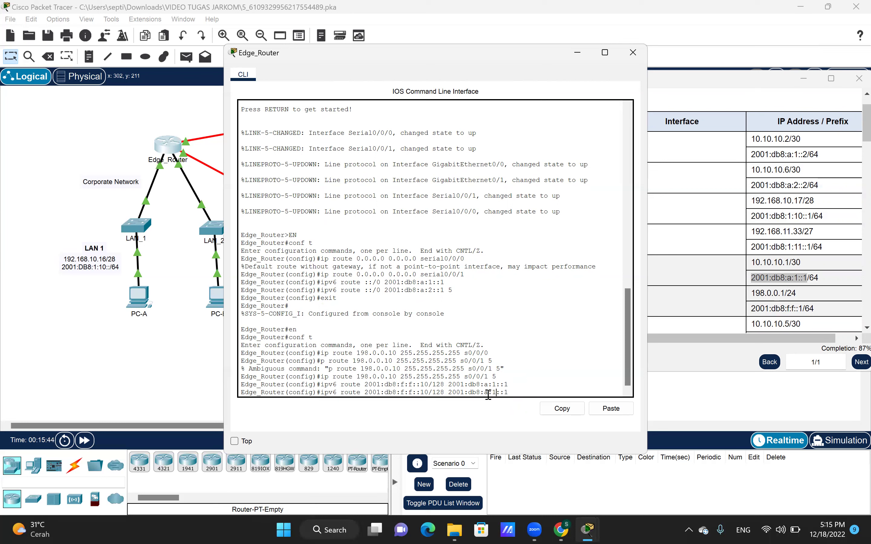
pyautogui.press('BackSpace')
pyautogui.write('5')
pyautogui.press('Return')
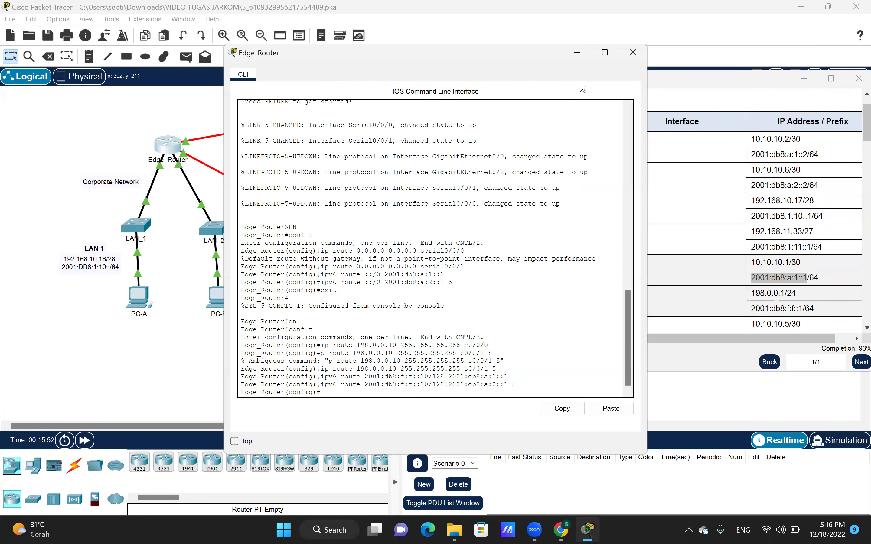
# Close the Edge_Router console and check the activity results.
pyautogui.click(633, 53)
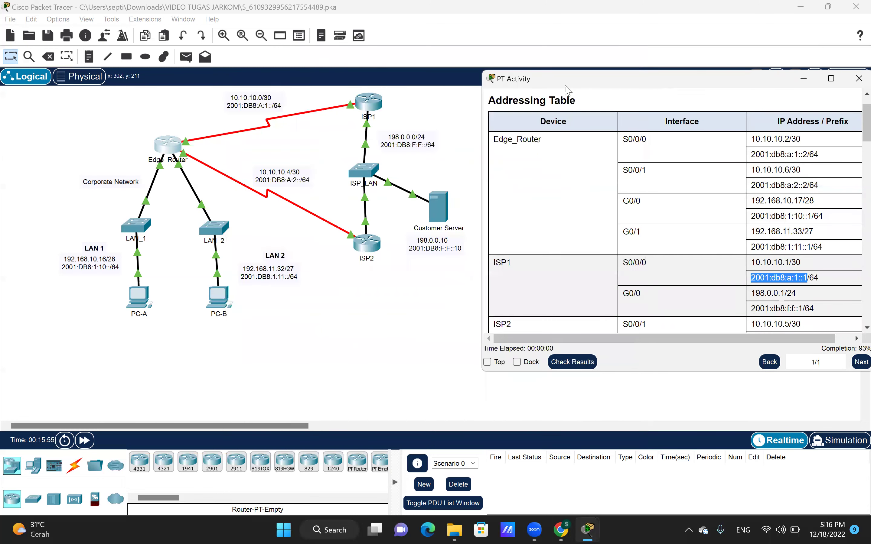
pyautogui.click(357, 353)
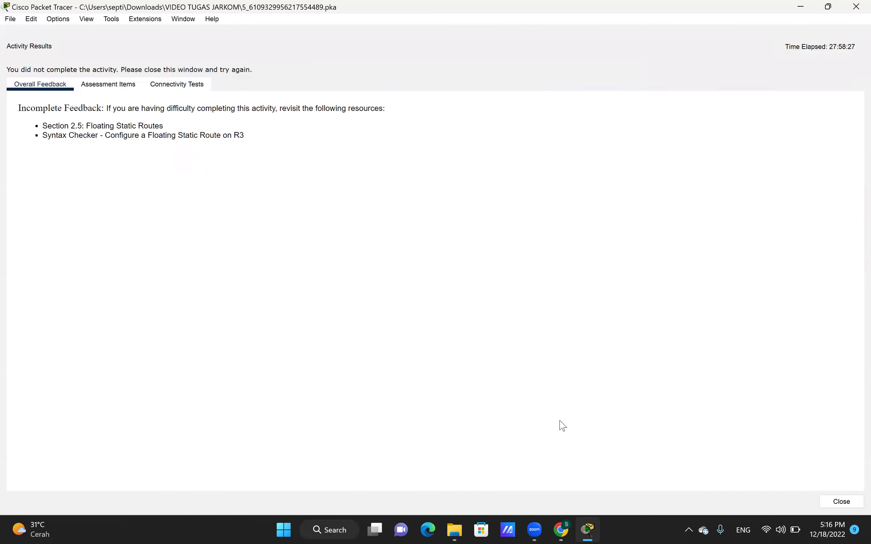
# Close the activity results and start a ping command in PC-A's Command Prompt.
pyautogui.click(841, 502)
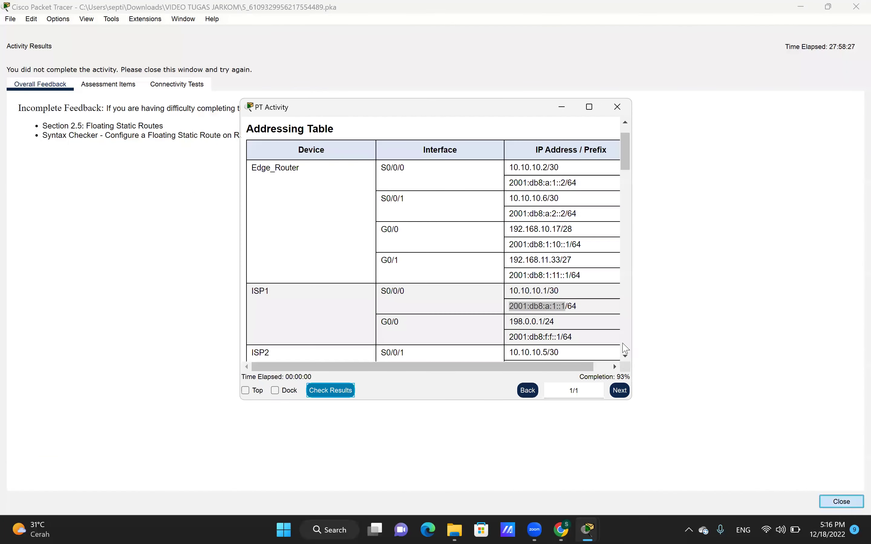
pyautogui.click(564, 108)
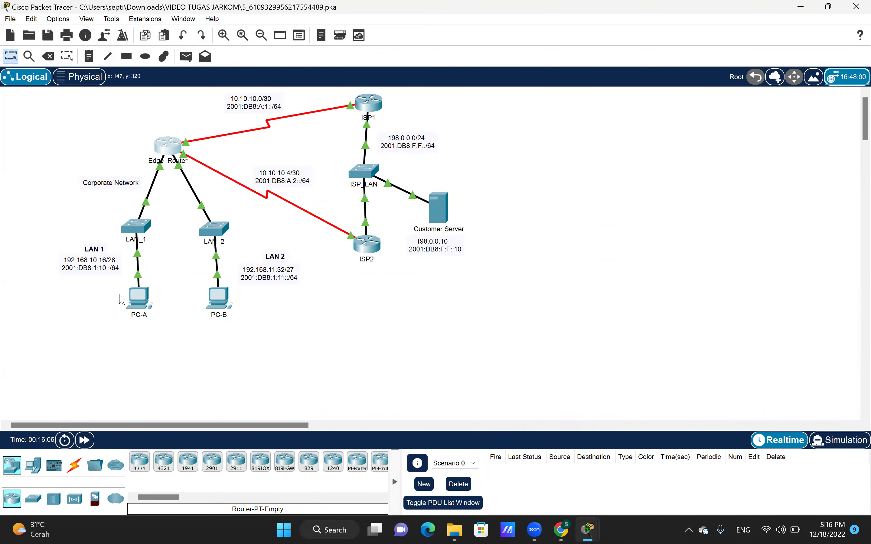
pyautogui.click(140, 302)
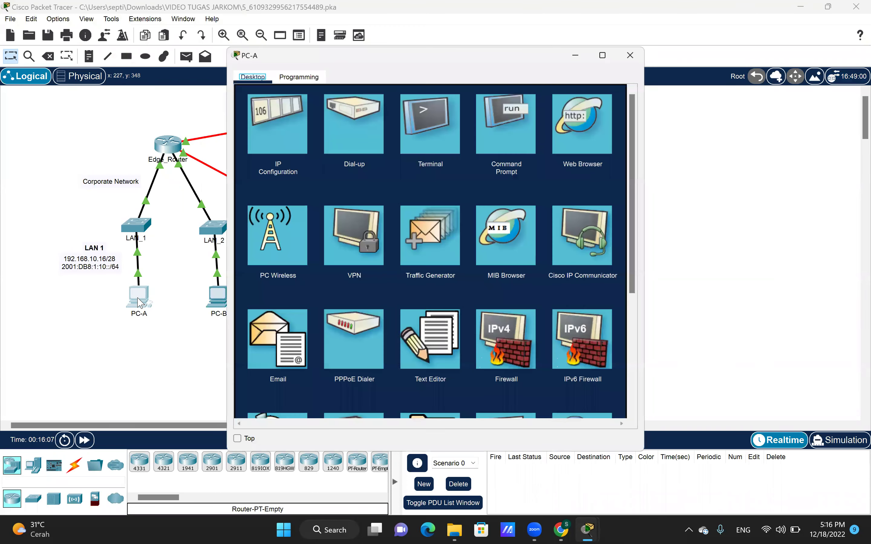
pyautogui.click(501, 150)
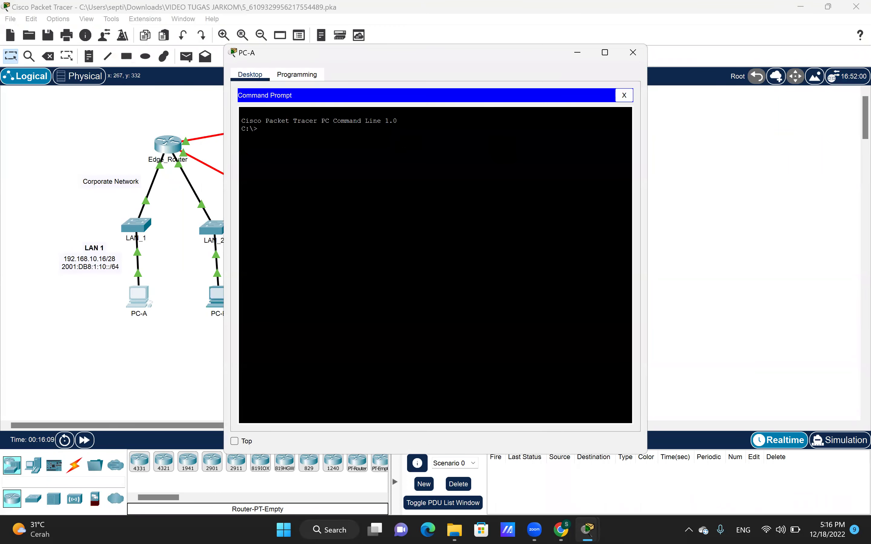
pyautogui.write('ping')
pyautogui.rightClick(405, 138)
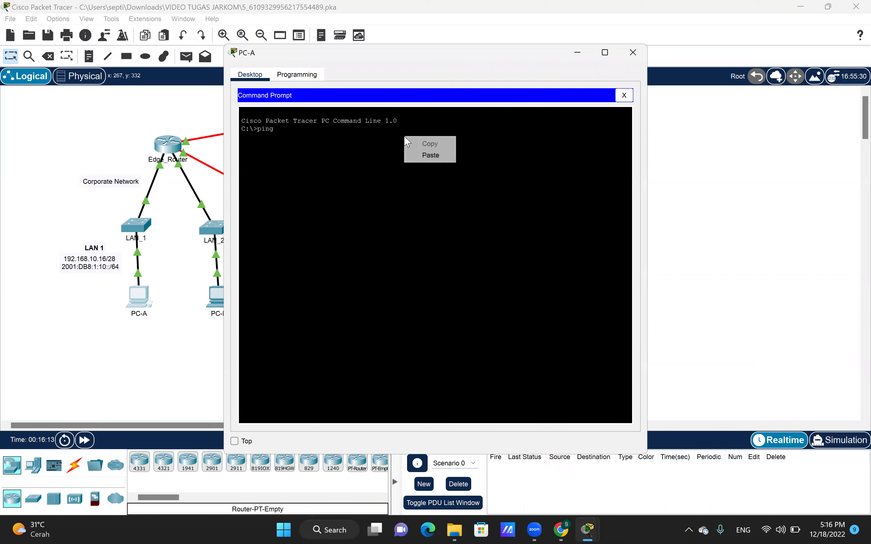
pyautogui.write('g')
pyautogui.click(433, 151)
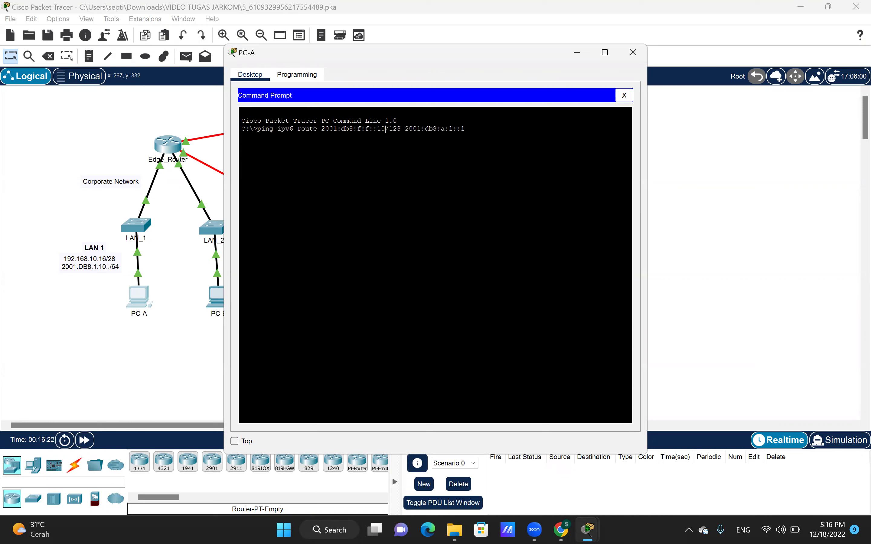
pyautogui.moveTo(385, 129); pyautogui.dragTo(398, 121)
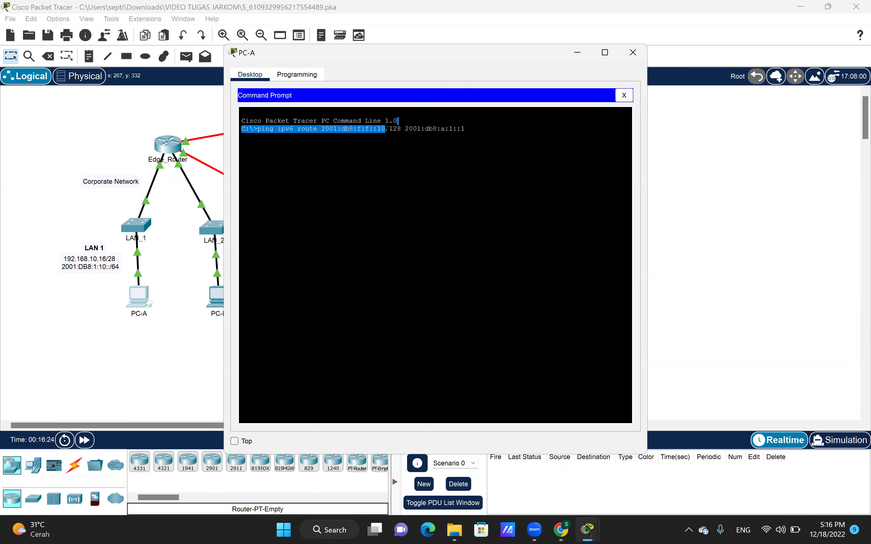
pyautogui.click(445, 130)
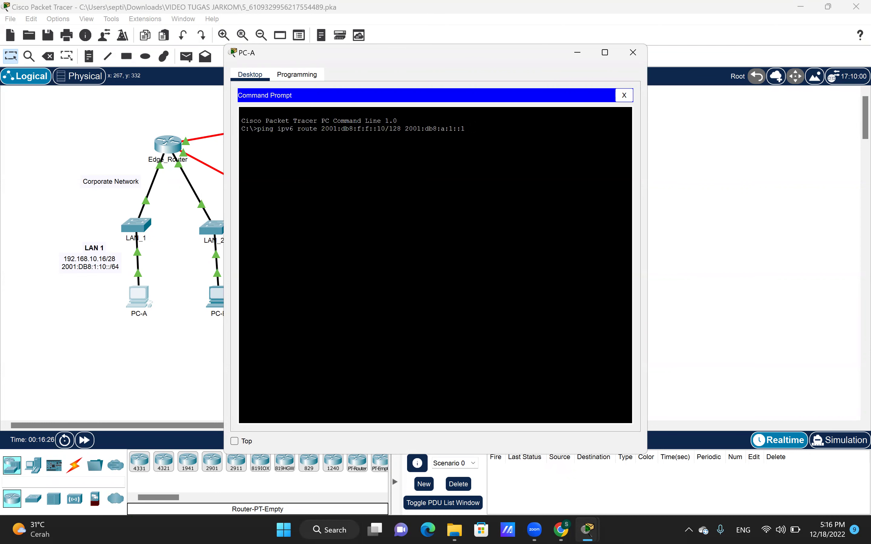
pyautogui.press('BackSpace')
pyautogui.press('BackSpace')
pyautogui.press('BackSpace')
pyautogui.press('BackSpace')
pyautogui.press('BackSpace')
pyautogui.press('BackSpace')
pyautogui.press('BackSpace')
pyautogui.press('BackSpace')
pyautogui.press('BackSpace')
pyautogui.press('BackSpace')
pyautogui.press('BackSpace')
pyautogui.press('BackSpace')
pyautogui.press('BackSpace')
pyautogui.press('BackSpace')
pyautogui.press('BackSpace')
pyautogui.press('BackSpace')
pyautogui.press('BackSpace')
pyautogui.press('BackSpace')
pyautogui.press('BackSpace')
pyautogui.press('BackSpace')
pyautogui.press('BackSpace')
pyautogui.press('BackSpace')
pyautogui.press('BackSpace')
pyautogui.press('BackSpace')
pyautogui.press('BackSpace')
pyautogui.press('BackSpace')
pyautogui.press('BackSpace')
pyautogui.press('BackSpace')
pyautogui.press('BackSpace')
pyautogui.press('BackSpace')
pyautogui.press('BackSpace')
pyautogui.press('BackSpace')
pyautogui.press('BackSpace')
pyautogui.press('BackSpace')
pyautogui.press('BackSpace')
pyautogui.press('BackSpace')
pyautogui.press('BackSpace')
pyautogui.press('BackSpace')
pyautogui.press('BackSpace')
pyautogui.press('BackSpace')
pyautogui.press('BackSpace')
pyautogui.press('BackSpace')
pyautogui.press('BackSpace')
pyautogui.press('BackSpace')
pyautogui.press('BackSpace')
pyautogui.press('BackSpace')
# Paste the copied IPv6 route command after ping and remove everything following the address 2001:db8:f:f::10.
pyautogui.rightClick(322, 130)
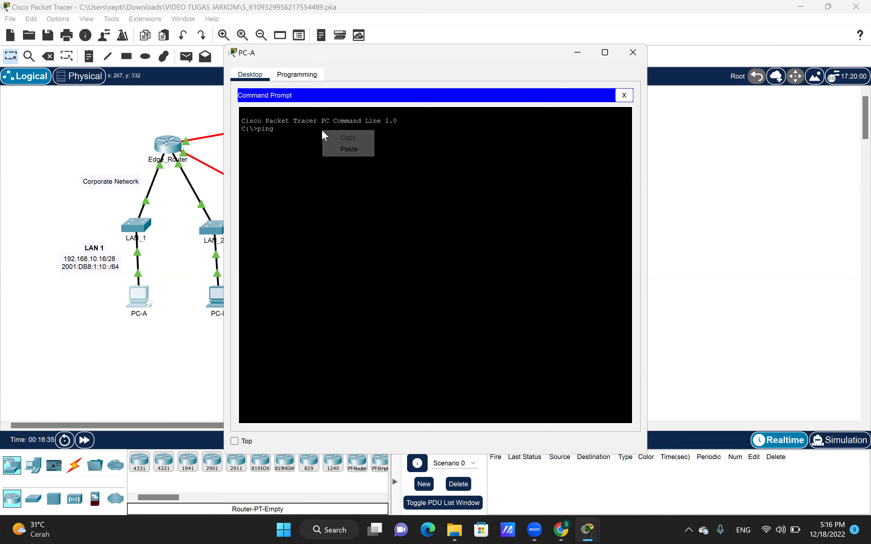
pyautogui.click(362, 149)
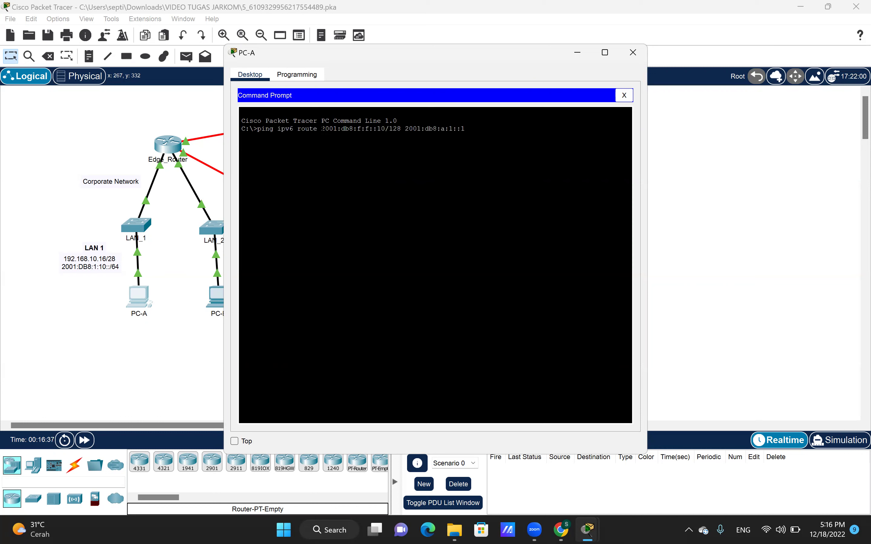
pyautogui.press('BackSpace')
pyautogui.press('BackSpace')
pyautogui.press('BackSpace')
pyautogui.press('BackSpace')
pyautogui.press('BackSpace')
pyautogui.press('BackSpace')
pyautogui.press('BackSpace')
pyautogui.press('BackSpace')
pyautogui.press('BackSpace')
pyautogui.press('BackSpace')
pyautogui.press('BackSpace')
pyautogui.press('BackSpace')
pyautogui.press('BackSpace')
pyautogui.press('BackSpace')
pyautogui.press('BackSpace')
pyautogui.press('BackSpace')
pyautogui.press('BackSpace')
pyautogui.press('BackSpace')
# Remove "ipv6 route" before the address and run ping 2001:db8:f:f::10 to test PC-A's connection to the customer server.
pyautogui.press('Left')
pyautogui.press('Left')
pyautogui.press('Left')
pyautogui.press('Left')
pyautogui.press('Left')
pyautogui.press('Left')
pyautogui.press('Left')
pyautogui.press('Left')
pyautogui.press('Left')
pyautogui.press('Left')
pyautogui.press('Left')
pyautogui.press('Left')
pyautogui.press('Left')
pyautogui.press('Left')
pyautogui.press('Left')
pyautogui.press('Left')
pyautogui.press('Left')
pyautogui.press('BackSpace')
pyautogui.press('BackSpace')
pyautogui.press('BackSpace')
pyautogui.press('BackSpace')
pyautogui.press('BackSpace')
pyautogui.press('BackSpace')
pyautogui.press('BackSpace')
pyautogui.press('BackSpace')
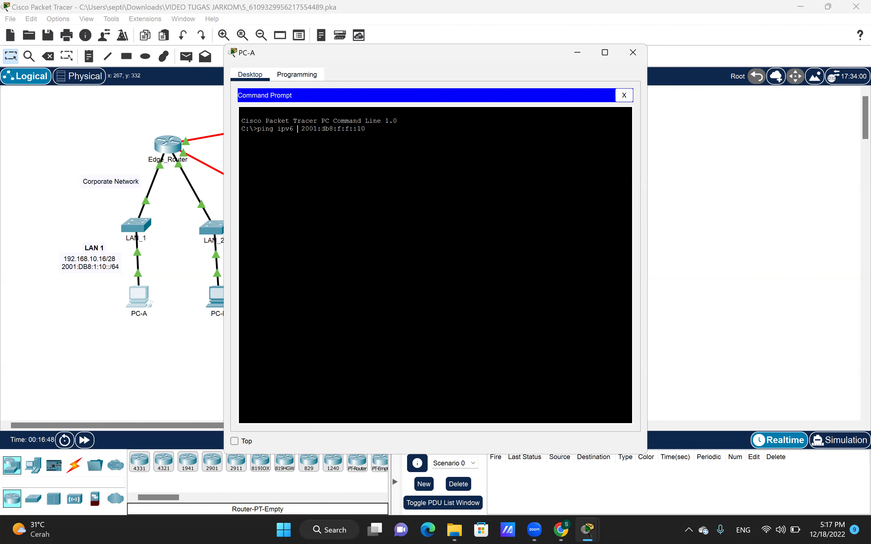
pyautogui.press('BackSpace')
pyautogui.press('BackSpace')
pyautogui.press('BackSpace')
pyautogui.press('Return')
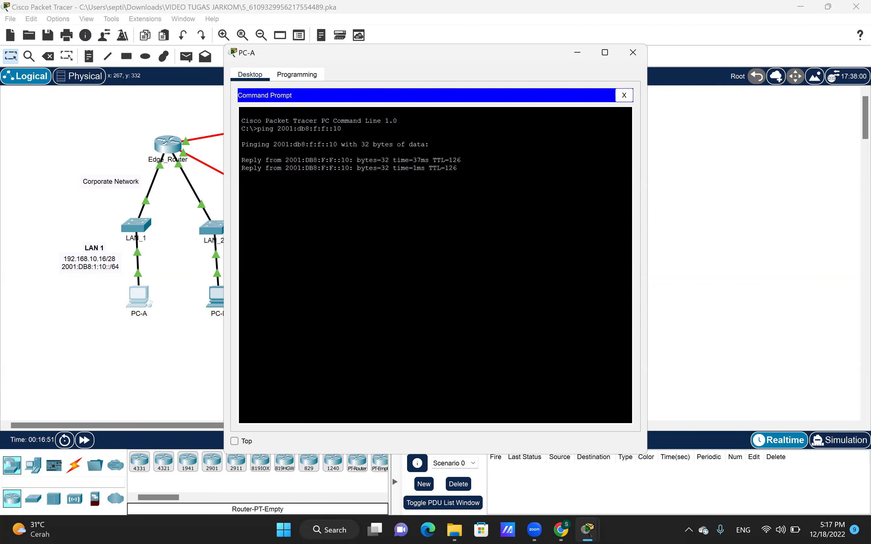